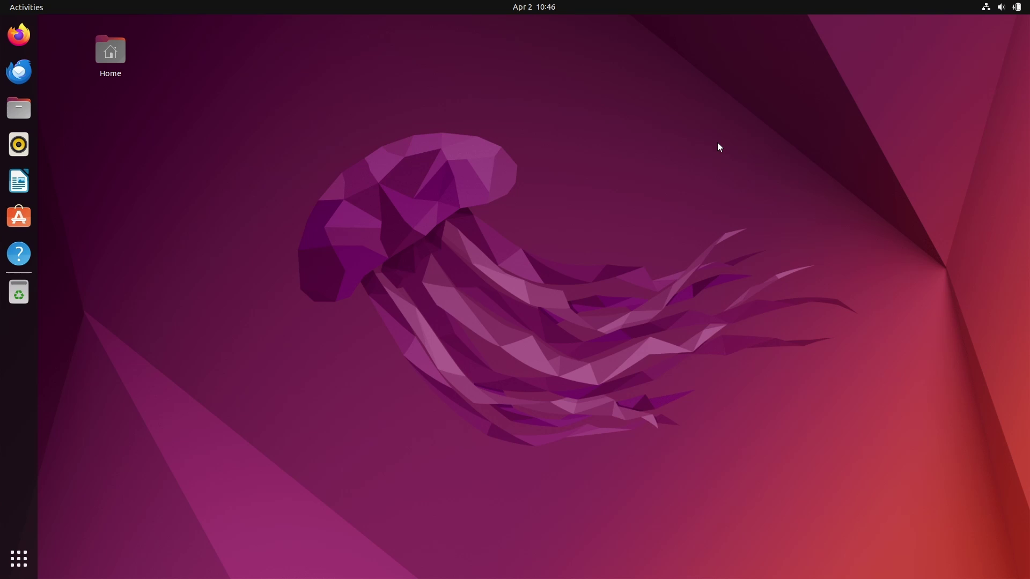
Step: Launch a Terminal window from the GNOME Show Applications grid
click(19, 558)
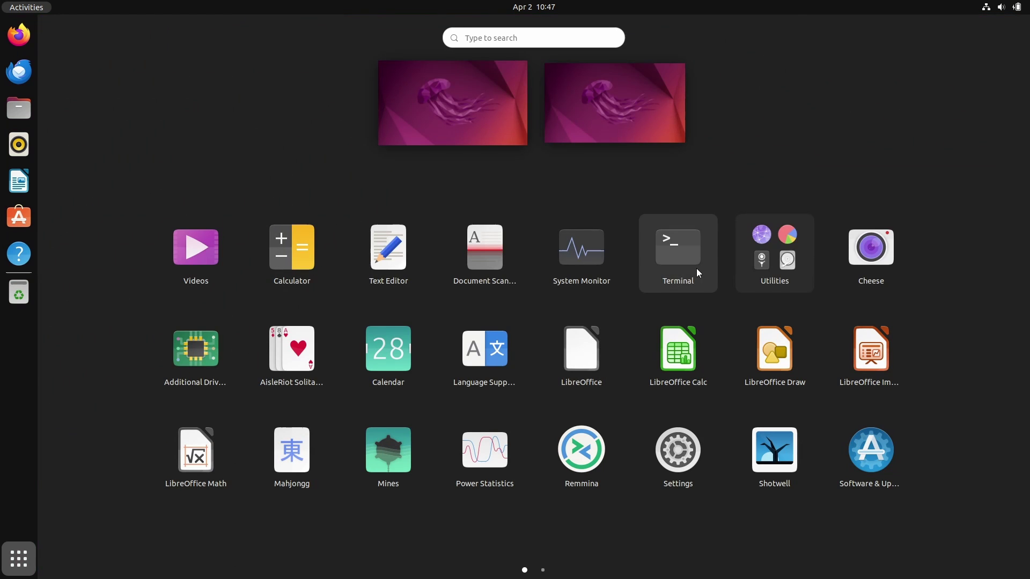
click(678, 254)
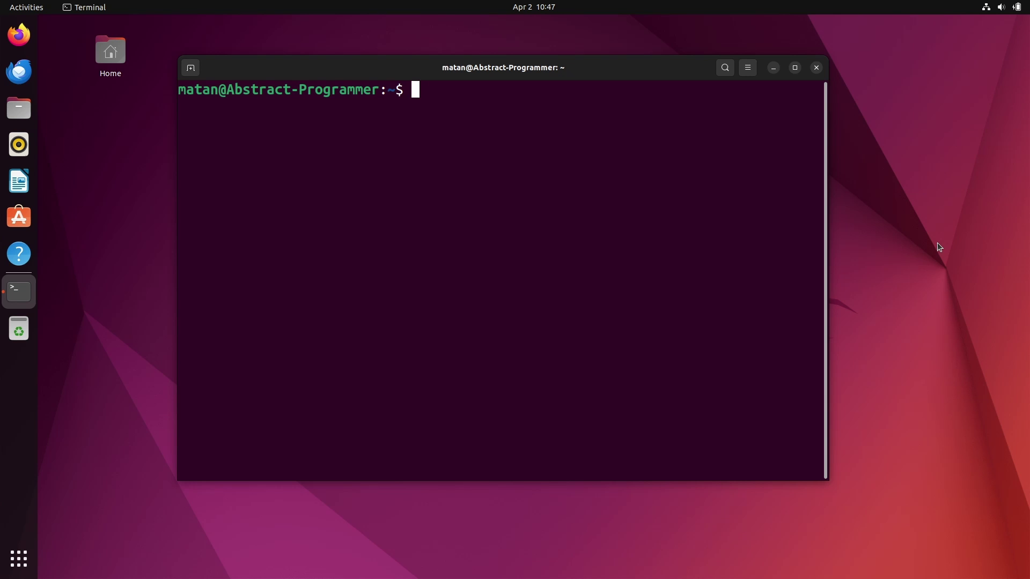
text(sudo snap )
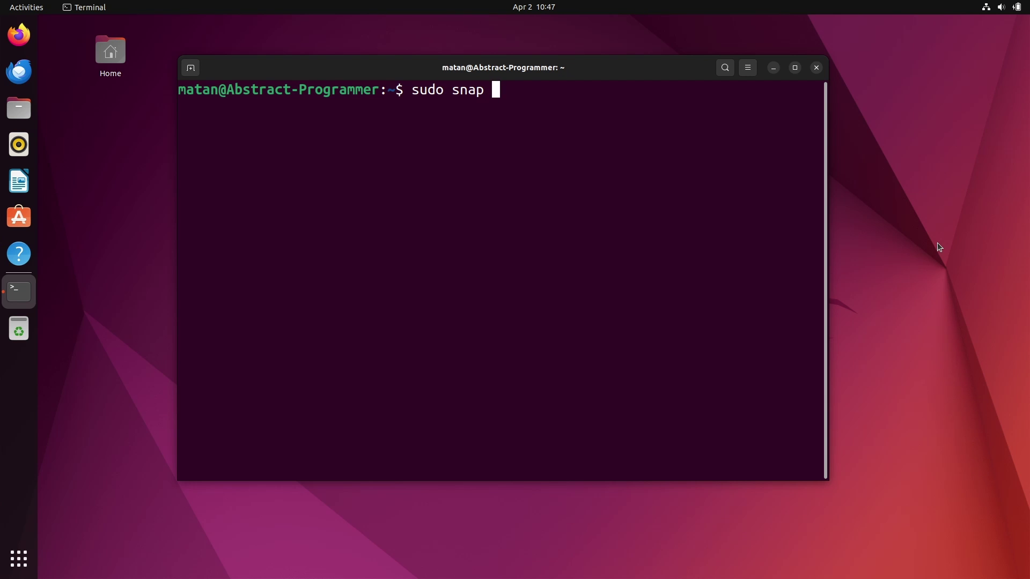
text(install c)
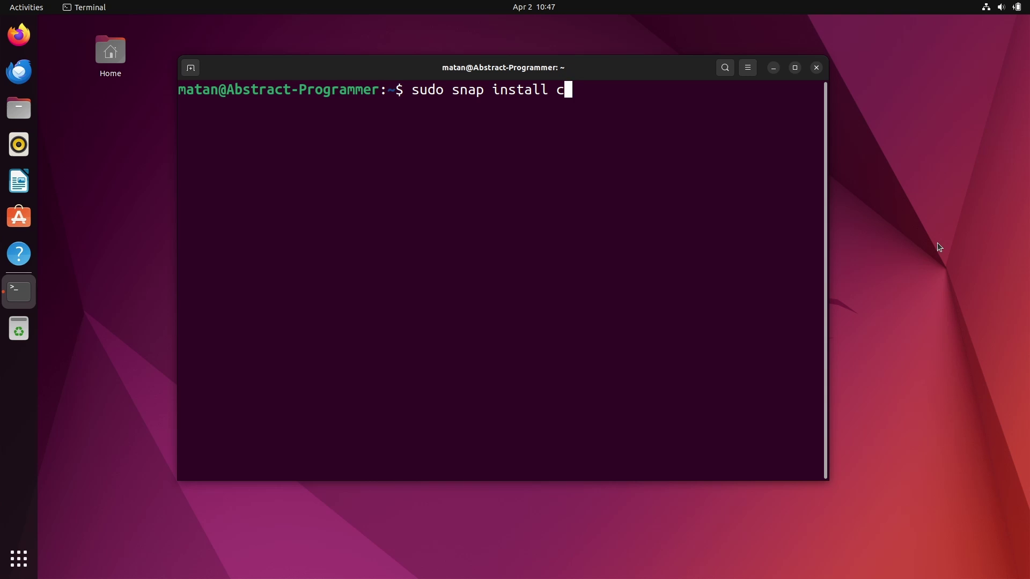
text(ode --classic)
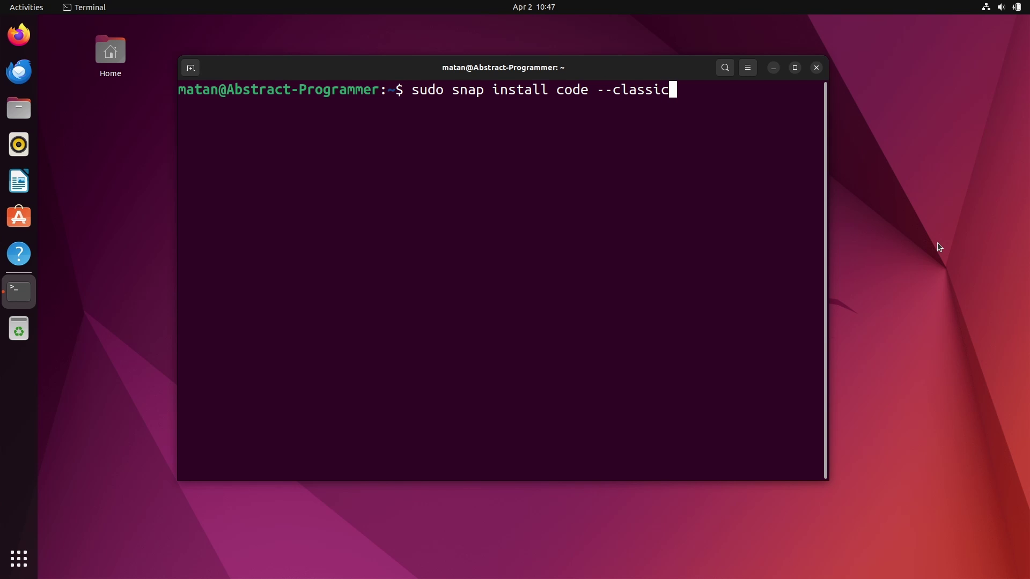
Step: Install VS Code with 'sudo snap install code --classic'
key(Return)
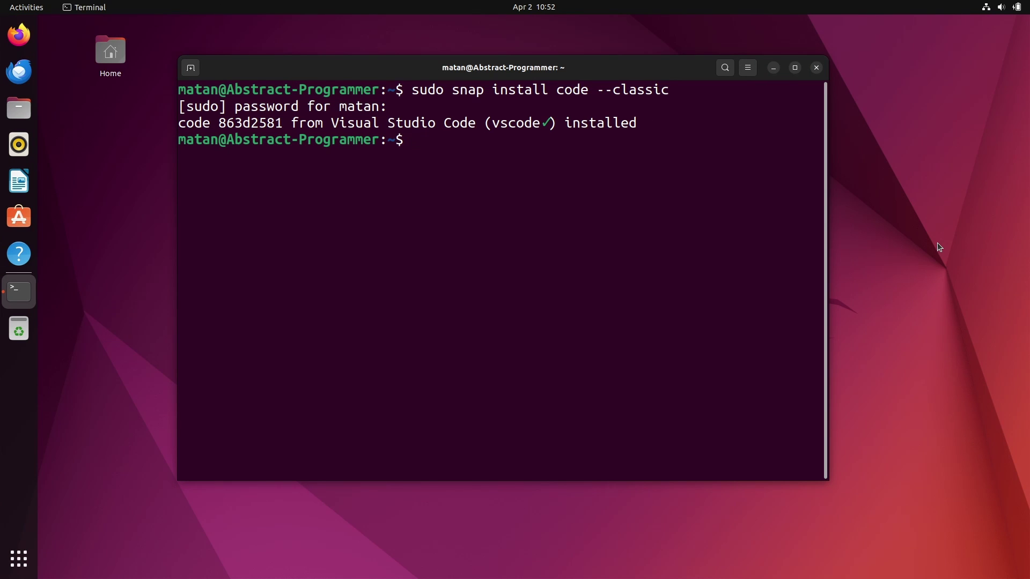
text(mkdir p)
text(ython-workspace)
Step: Create python-workspace/flask-tut, then open flask-tut in VS Code via 'code flask-tut/'
key(Return)
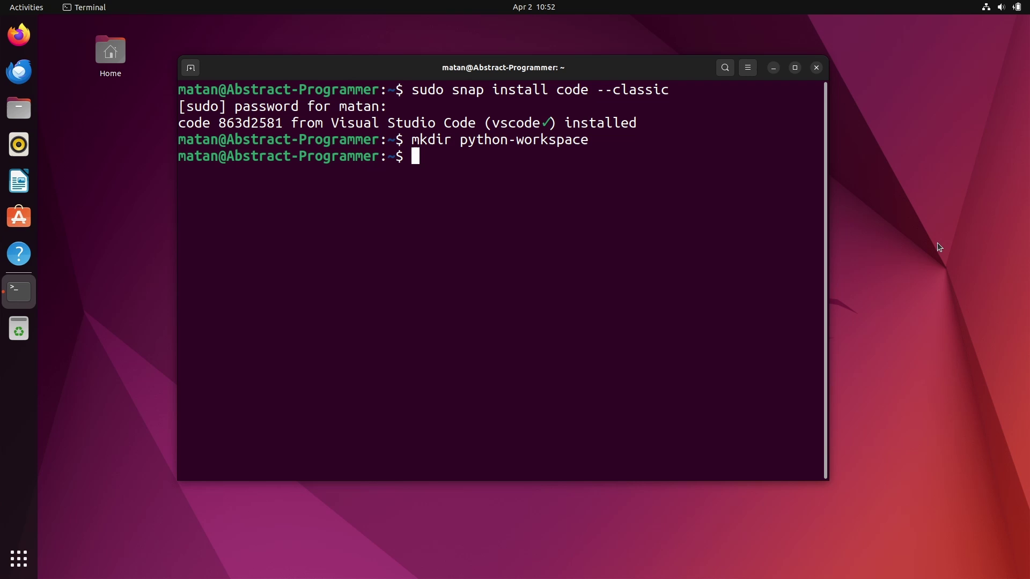
text(cd p)
key(Tab)
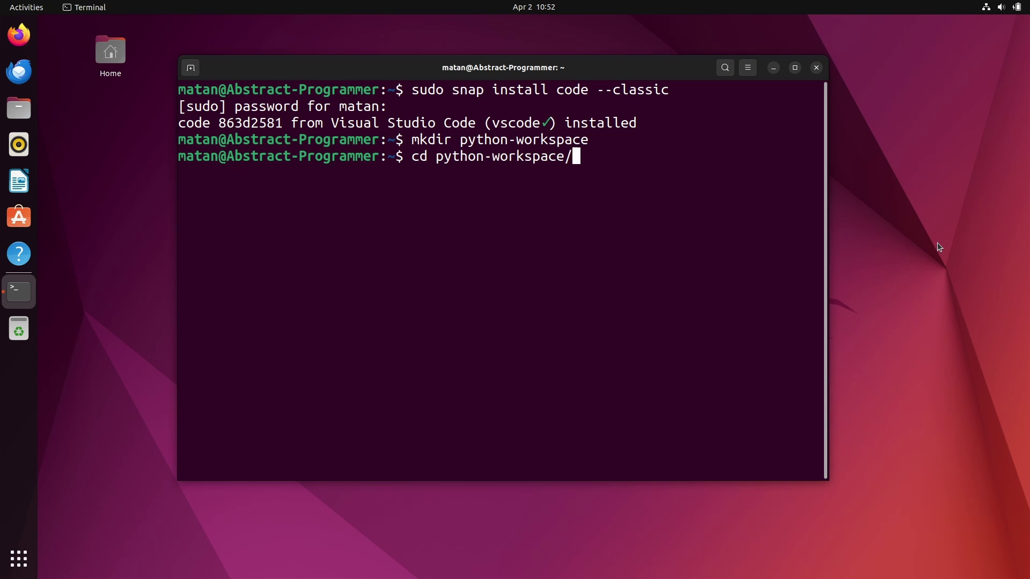
key(Return)
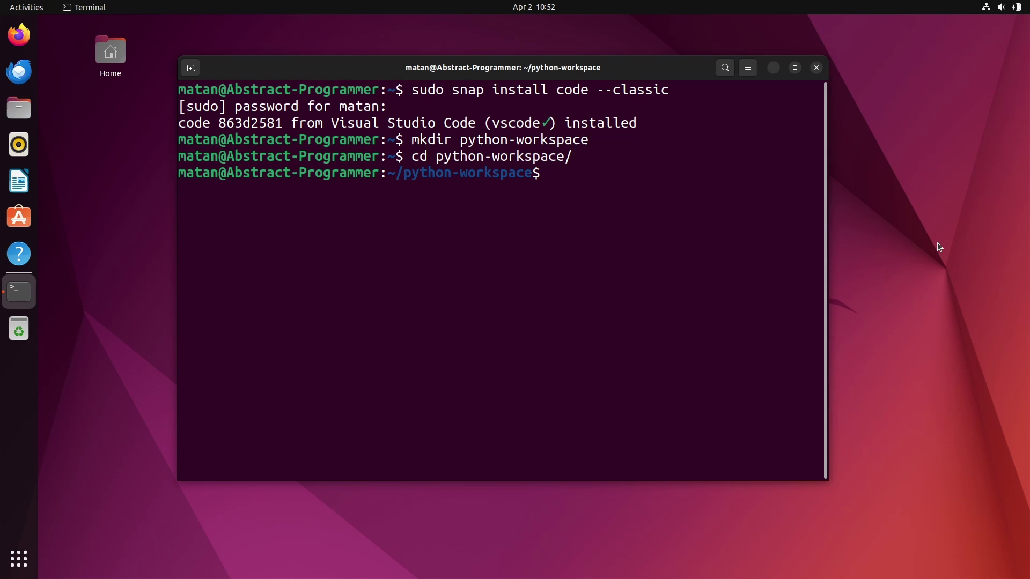
text(mkdir fl)
text(ask-tut)
key(Return)
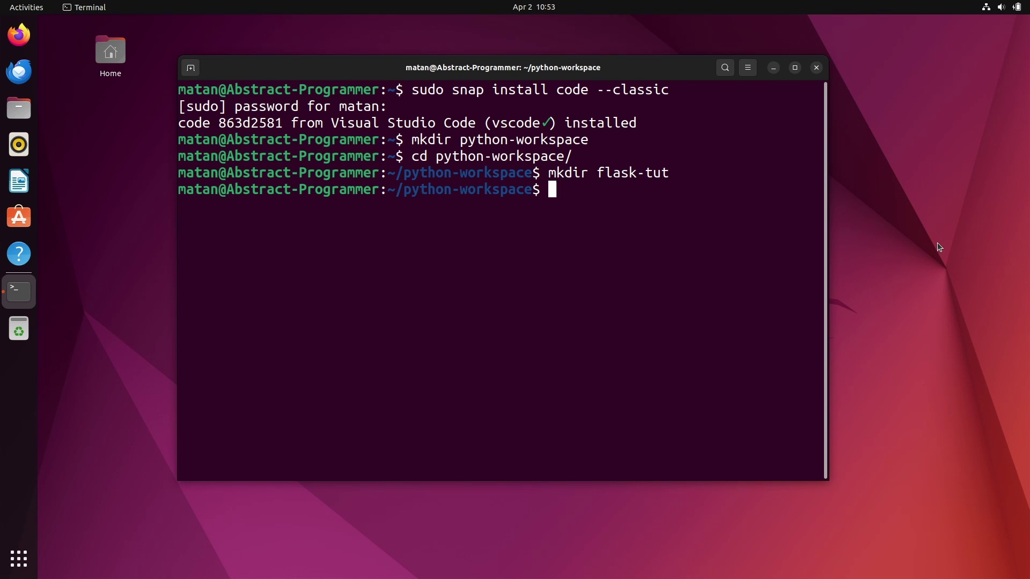
text(code fla)
key(Tab)
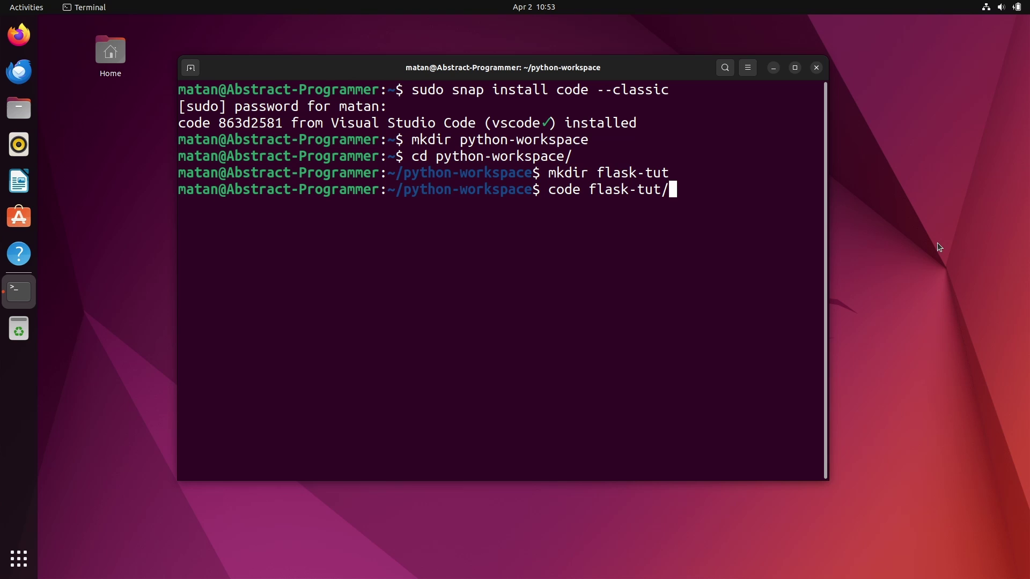
key(Return)
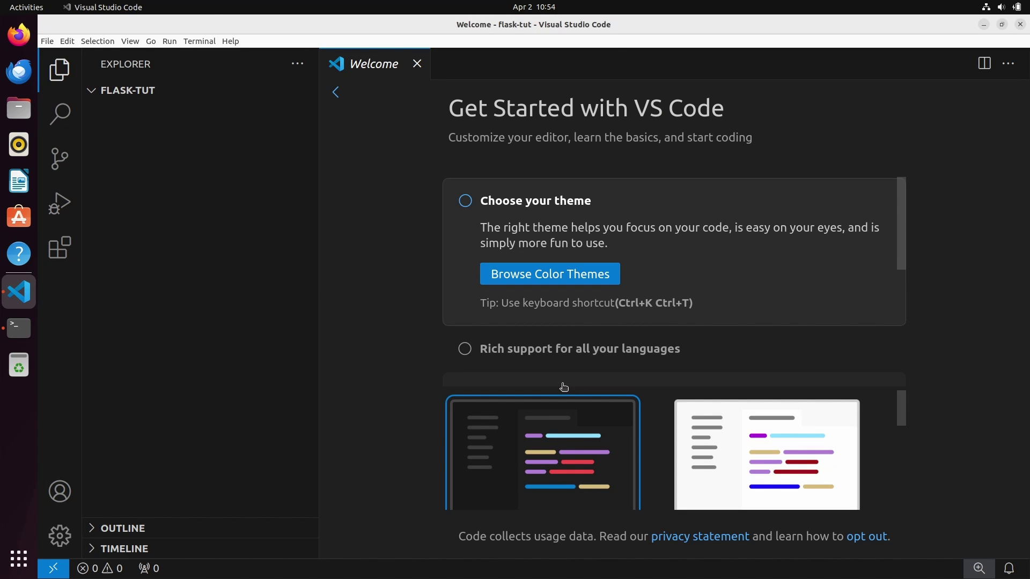
Step: Start a new integrated terminal from the Terminal menu
click(199, 41)
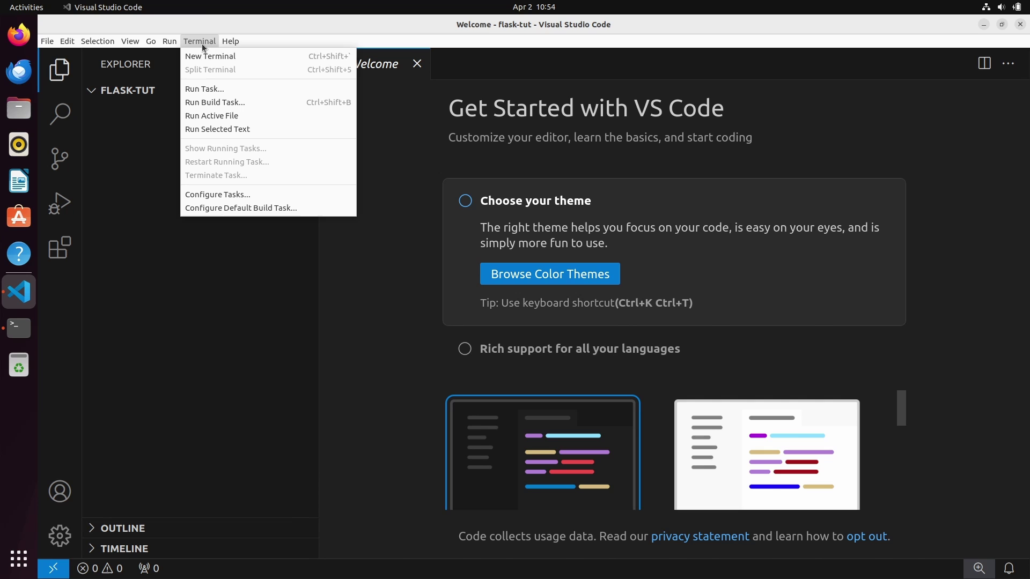
click(208, 58)
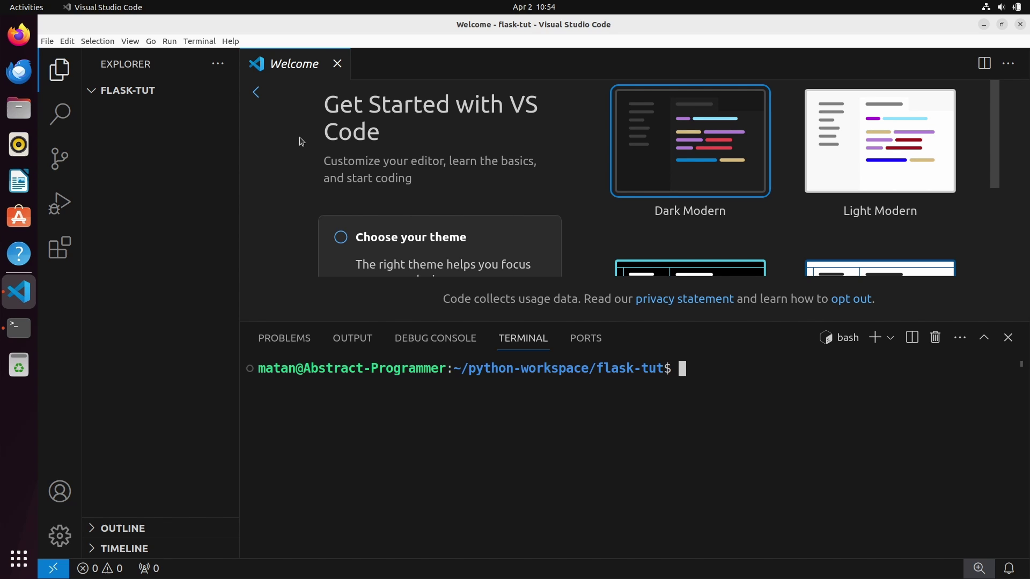
text(python3 --v)
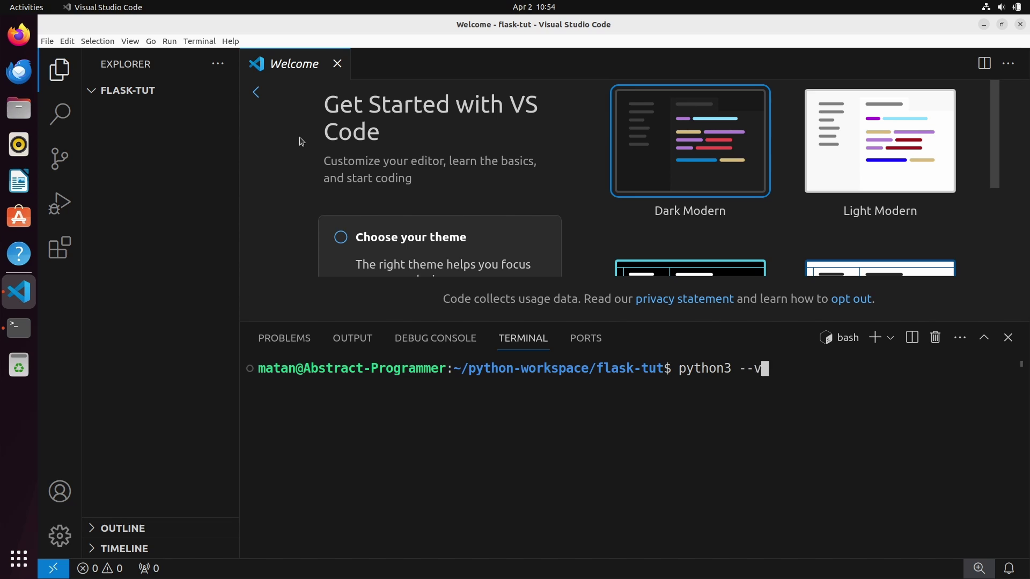
text(ersion)
Step: Run 'python3 --version' (3.10.12) and 'python3-pip --version' (command not found)
key(Return)
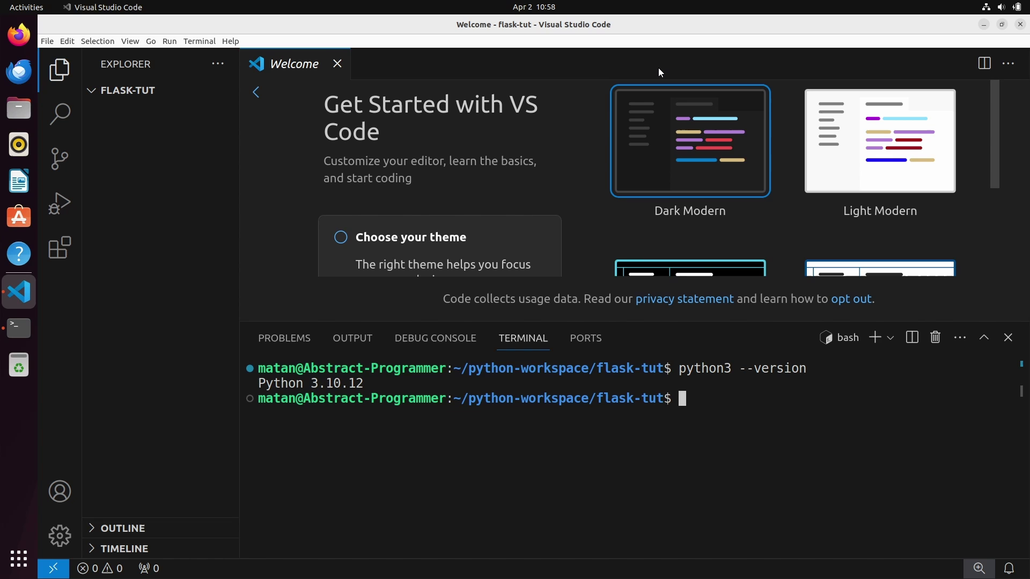
text(python3-pi)
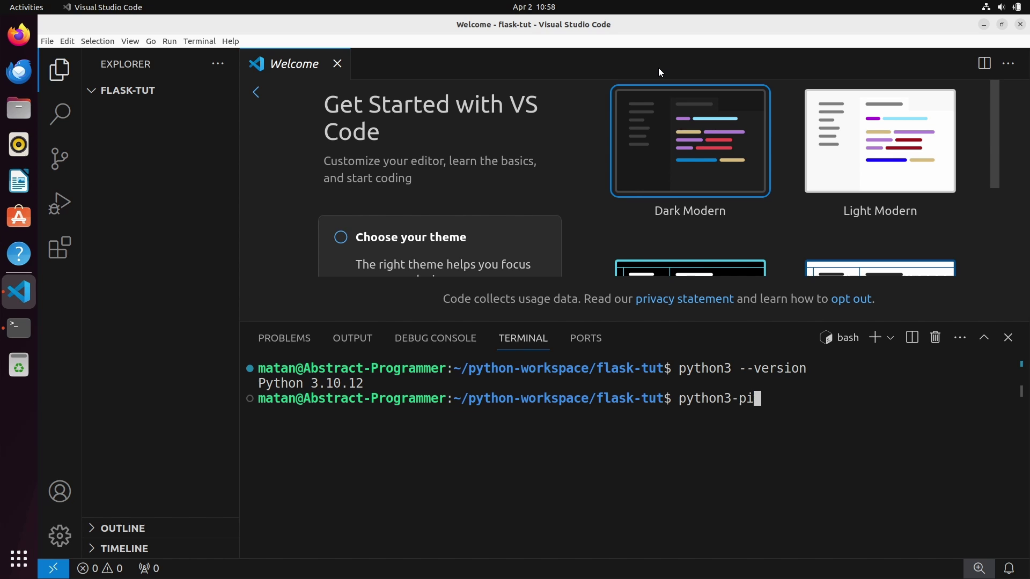
text(p --version)
key(Return)
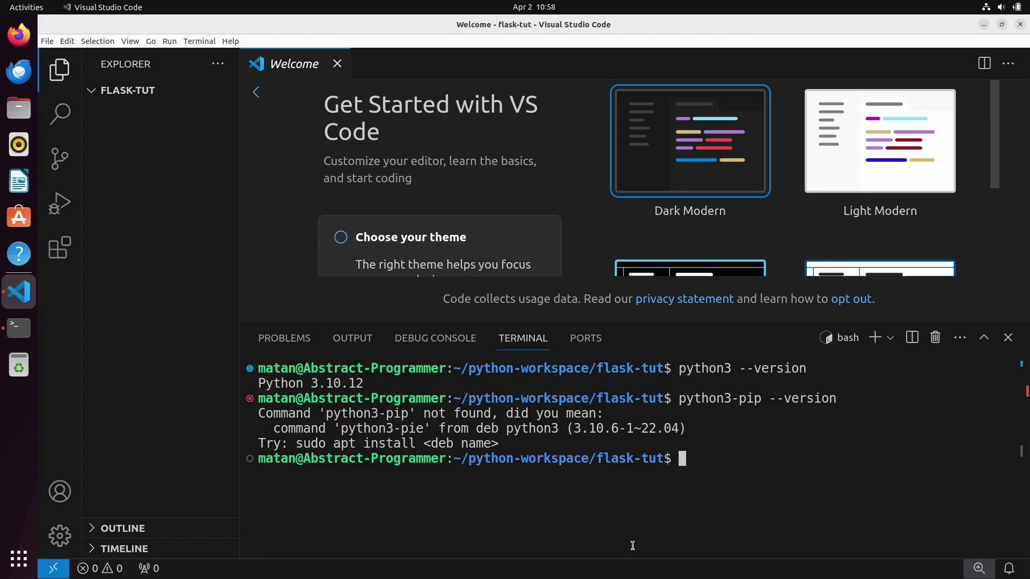
text(sudo apt update)
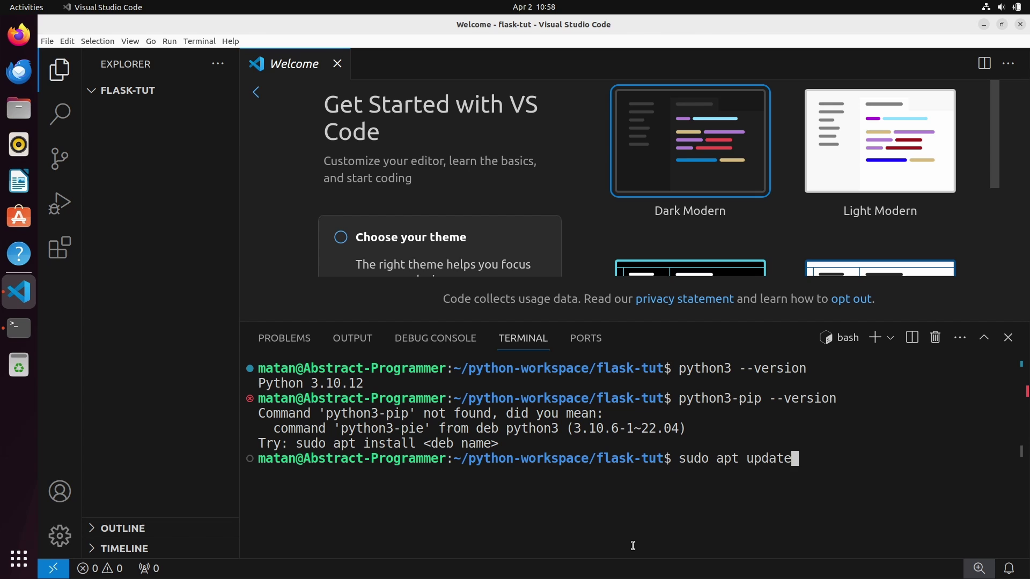
Step: Refresh apt package lists with sudo, then install python3-pip, confirming with y
key(Return)
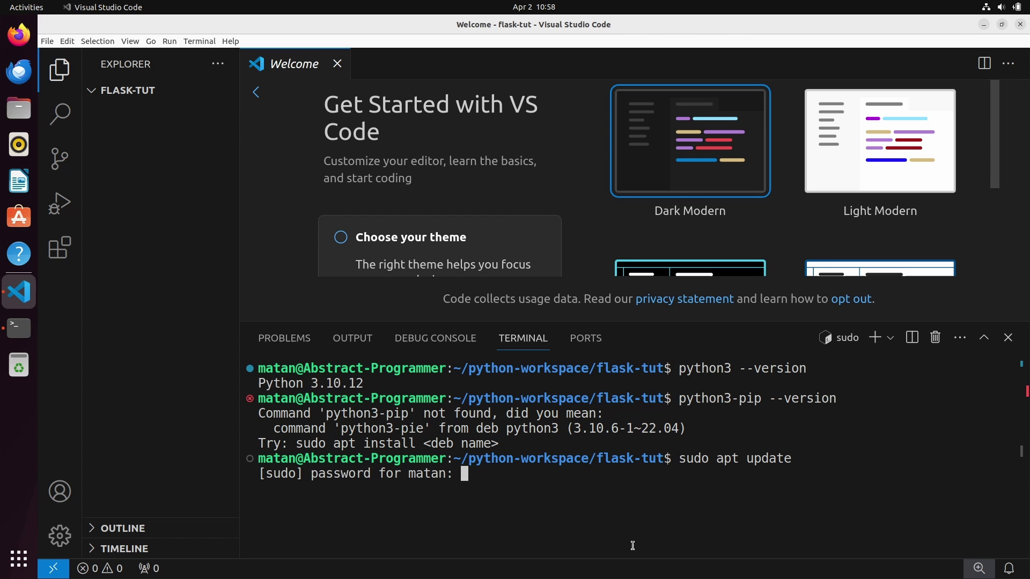
key(Return)
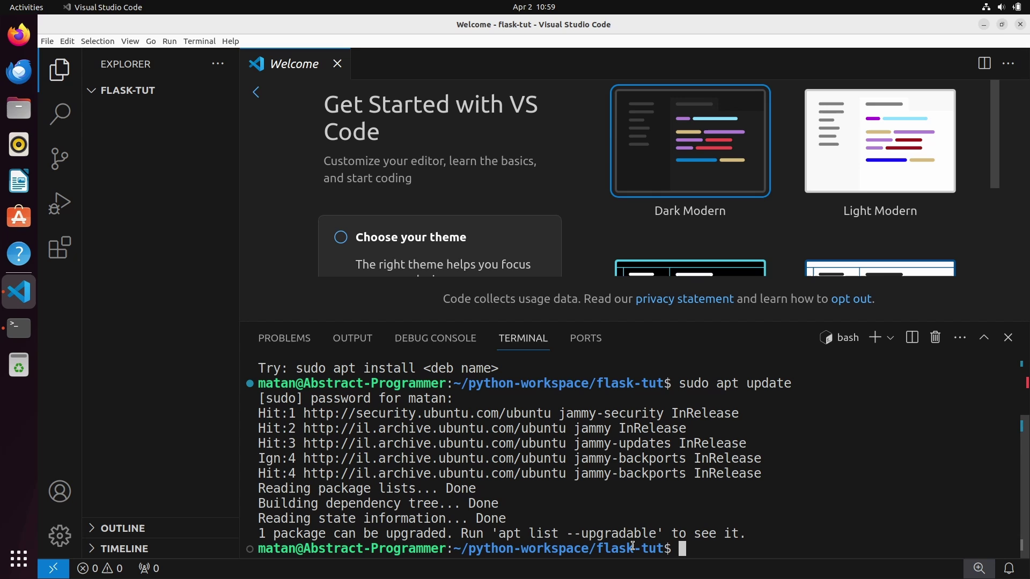
text(sudo )
text(apt install python3-pip)
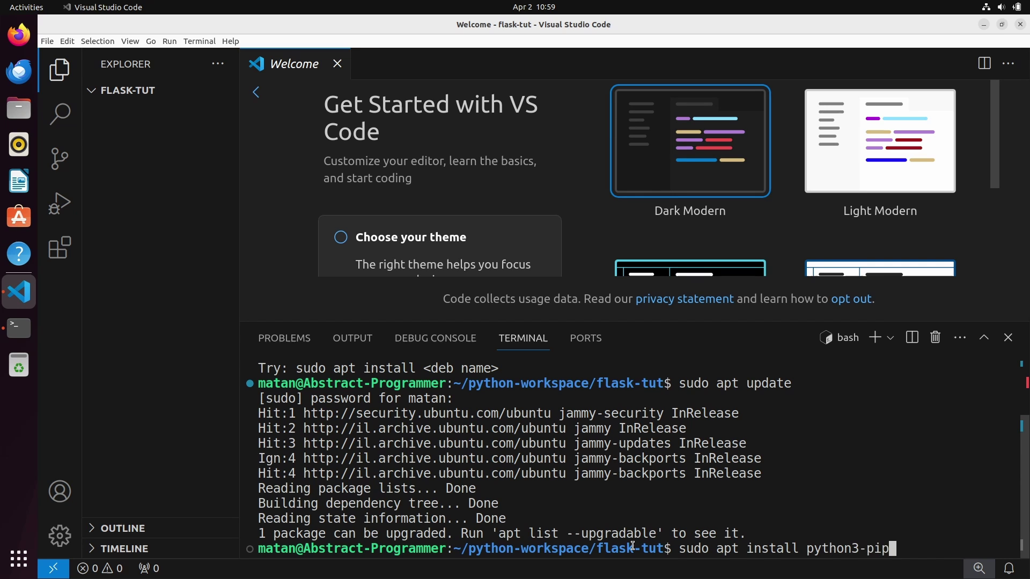
key(Return)
text(y)
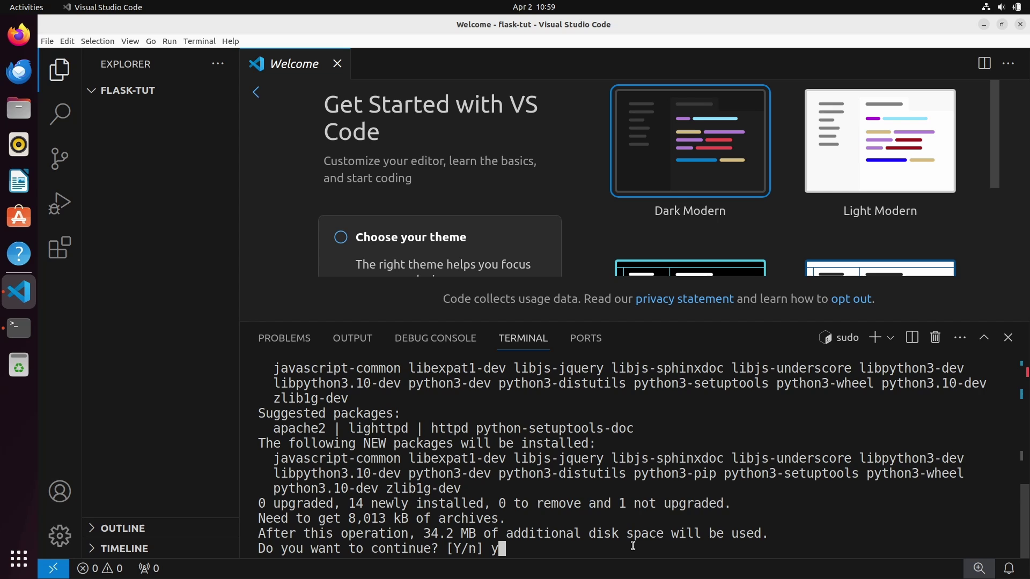
key(Return)
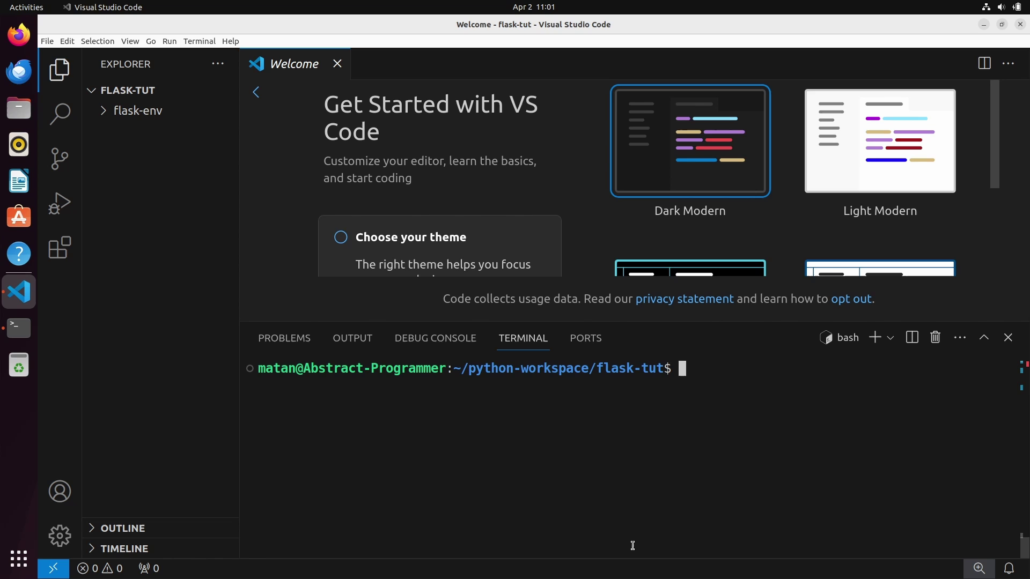
text(sudo apt install )
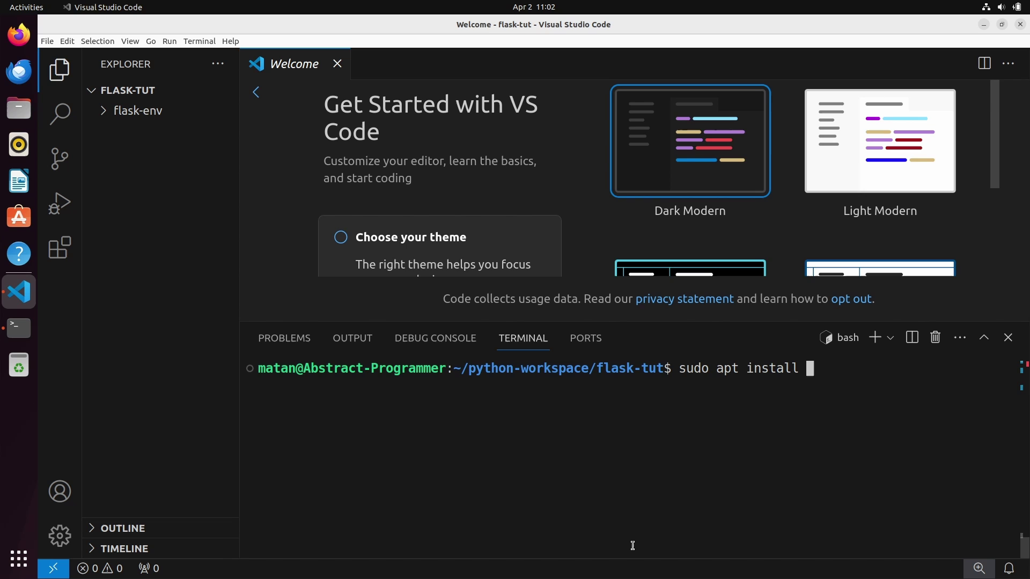
text(python3-venv)
Step: Install python3-venv via apt, confirm with y, and clear the terminal
key(Return)
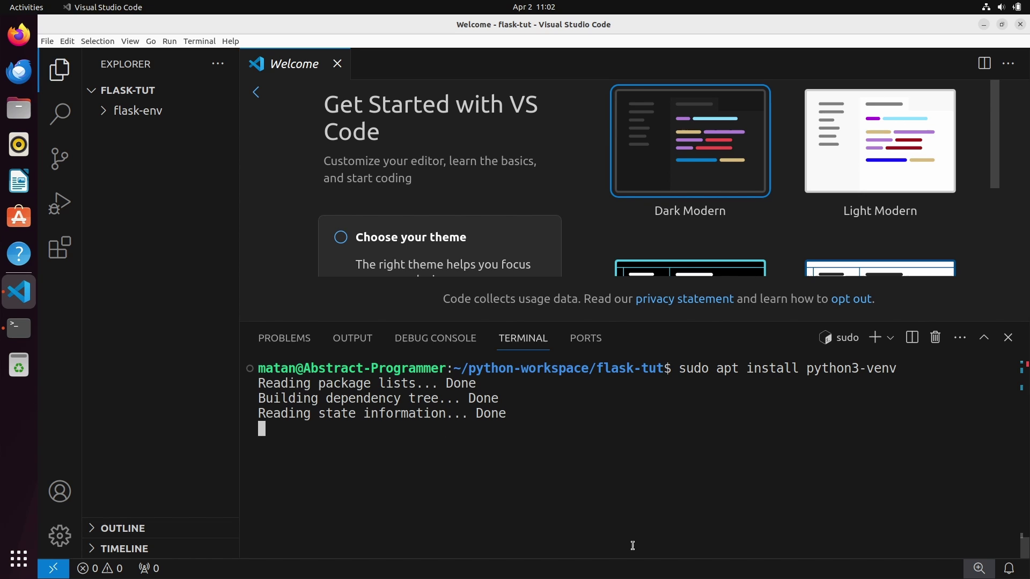
text(y)
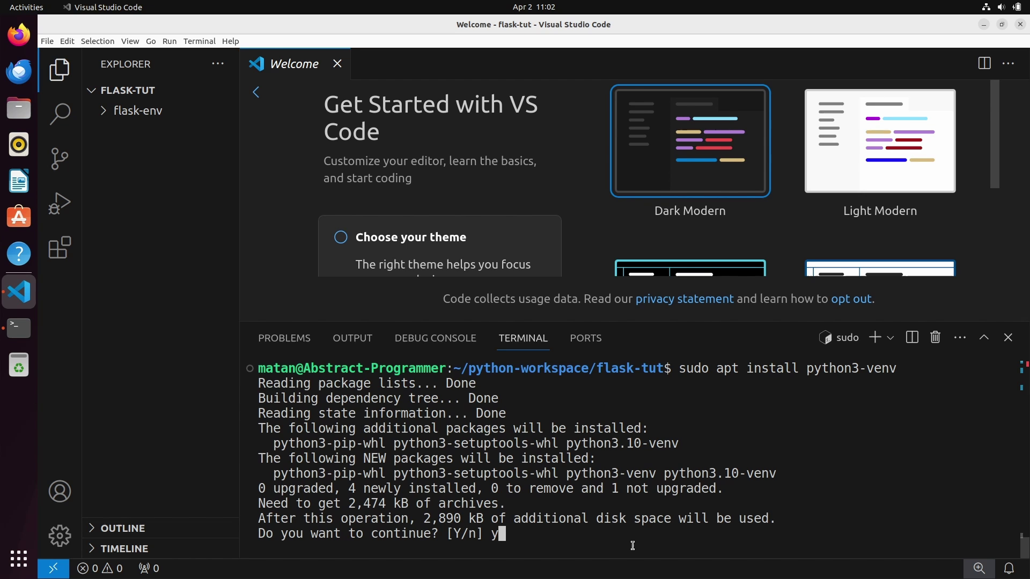
key(Return)
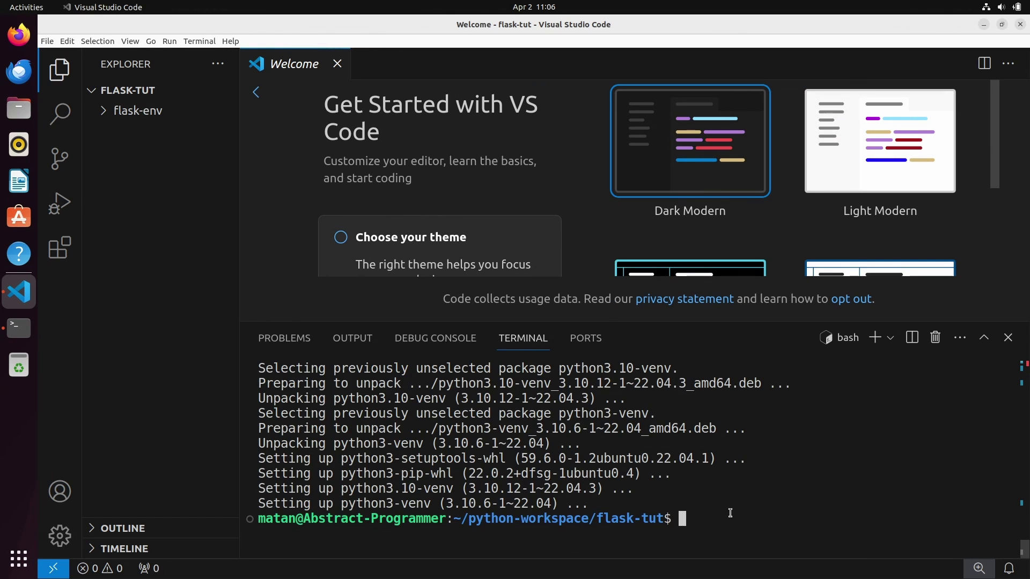
key(ctrl+l)
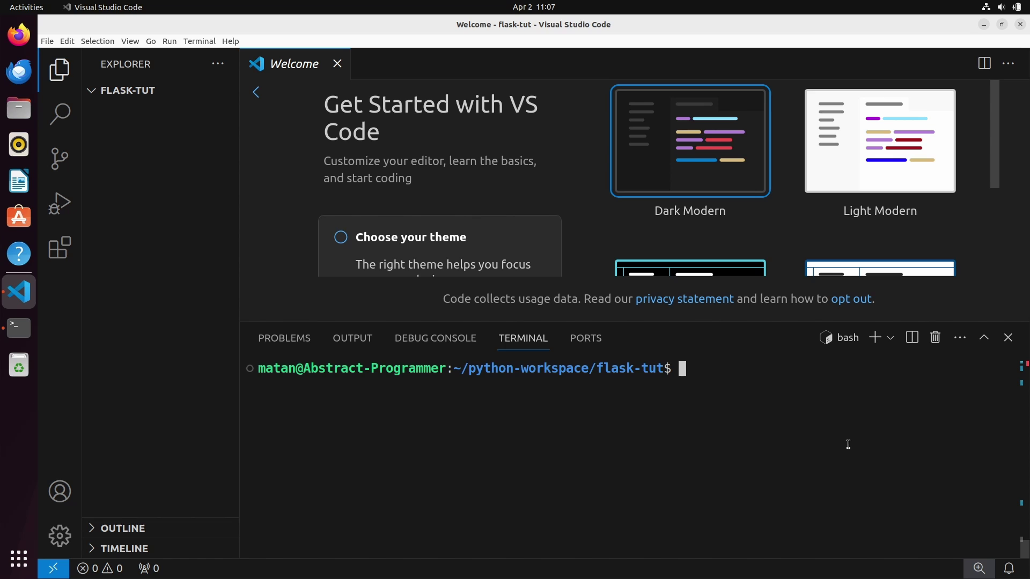
text(python)
text(3 -m venv )
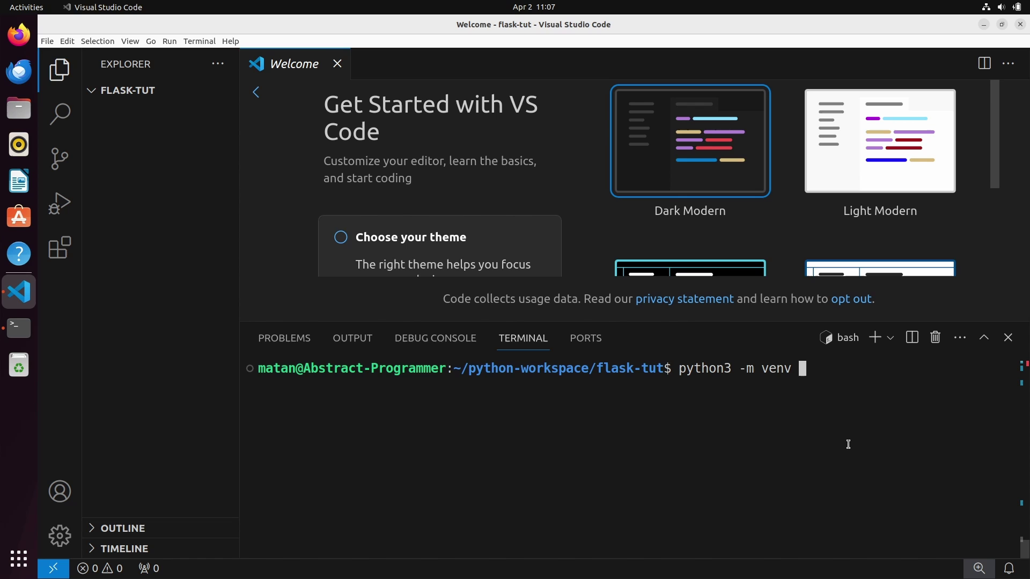
text(fl)
text(ask-env)
Step: Run 'python3 -m venv flask-env' and expand flask-env/bin in the Explorer
key(Return)
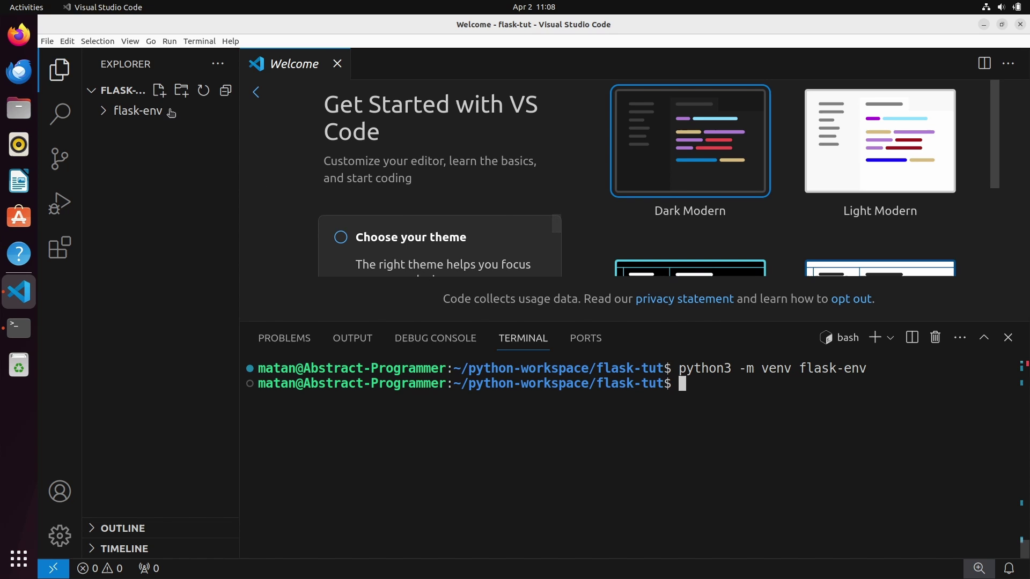
mouse_move(137, 111)
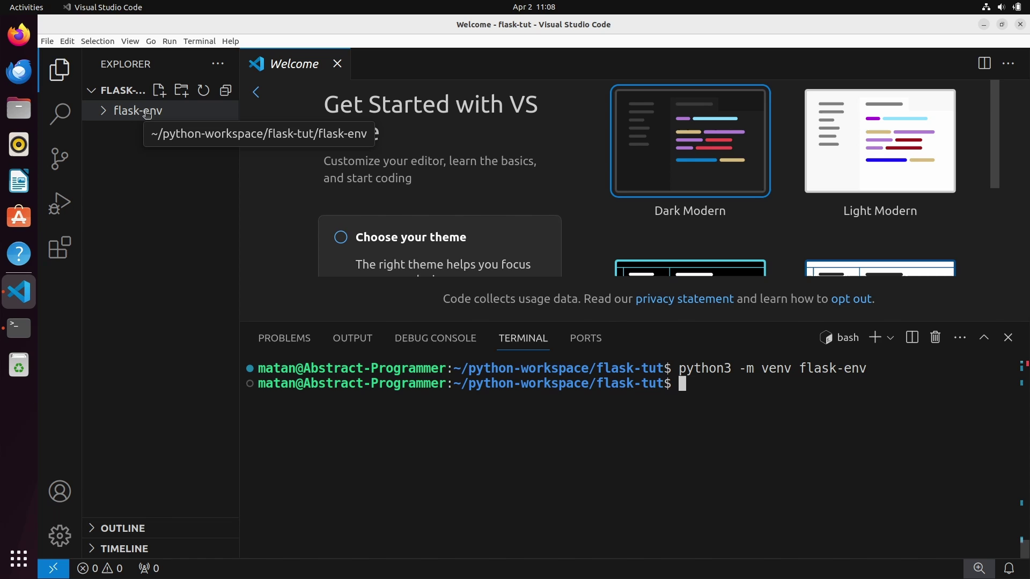
click(105, 114)
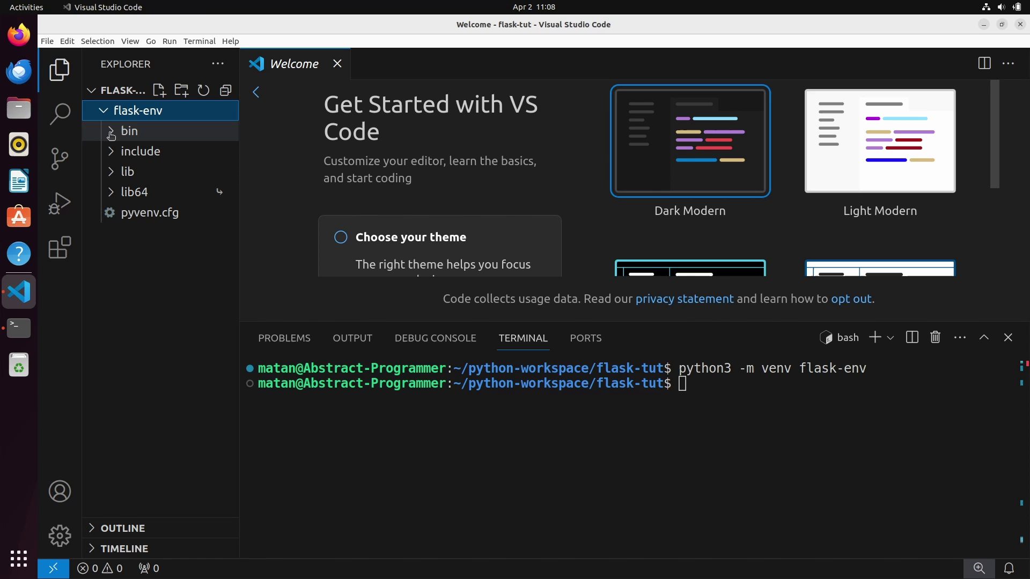
click(111, 134)
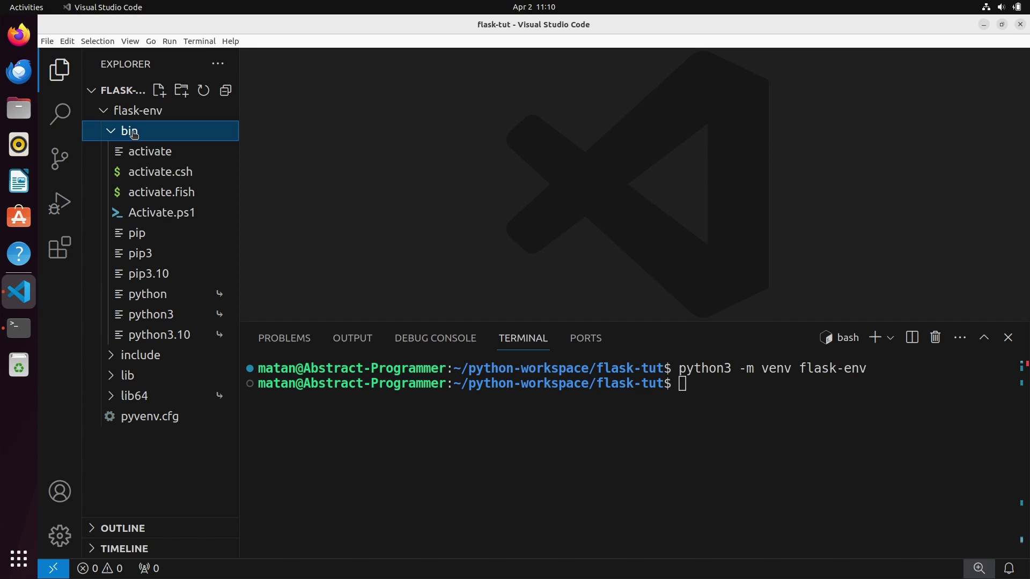
Step: Run 'source flask-env/bin/activate' and highlight the resulting (flask-env) prompt prefix
click(666, 500)
text(sour)
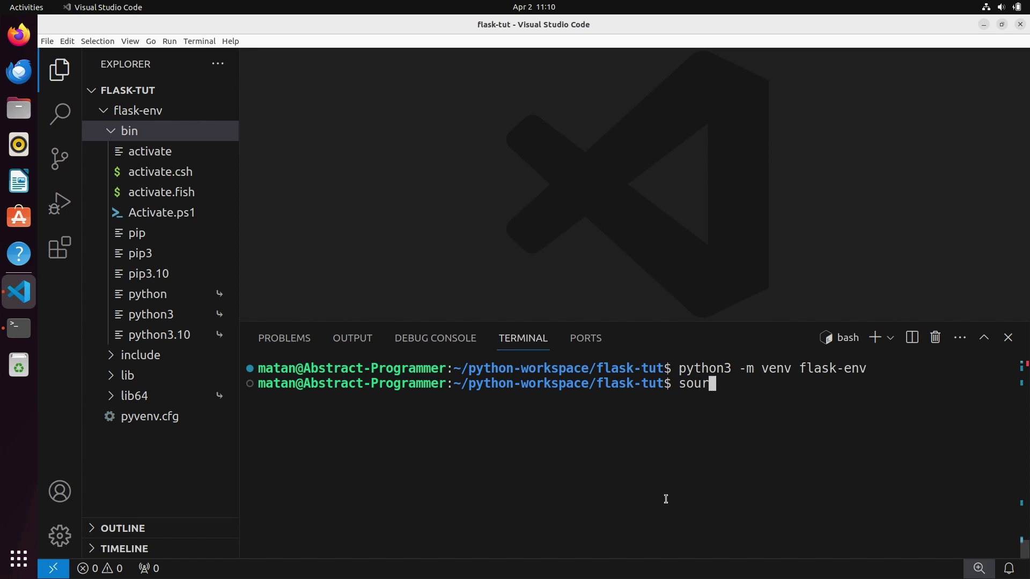
text(ce flask-env/bin/activate)
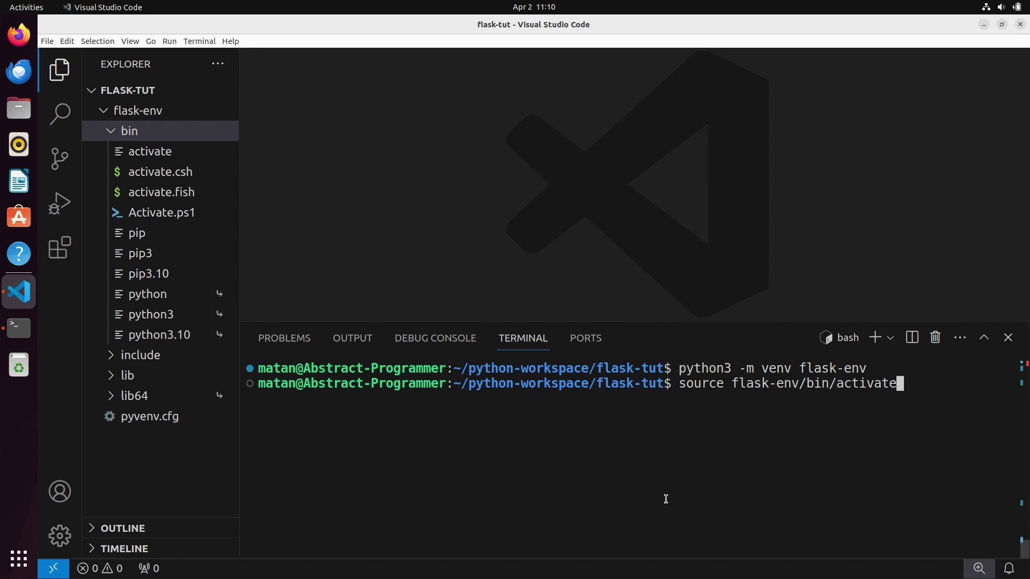
key(Return)
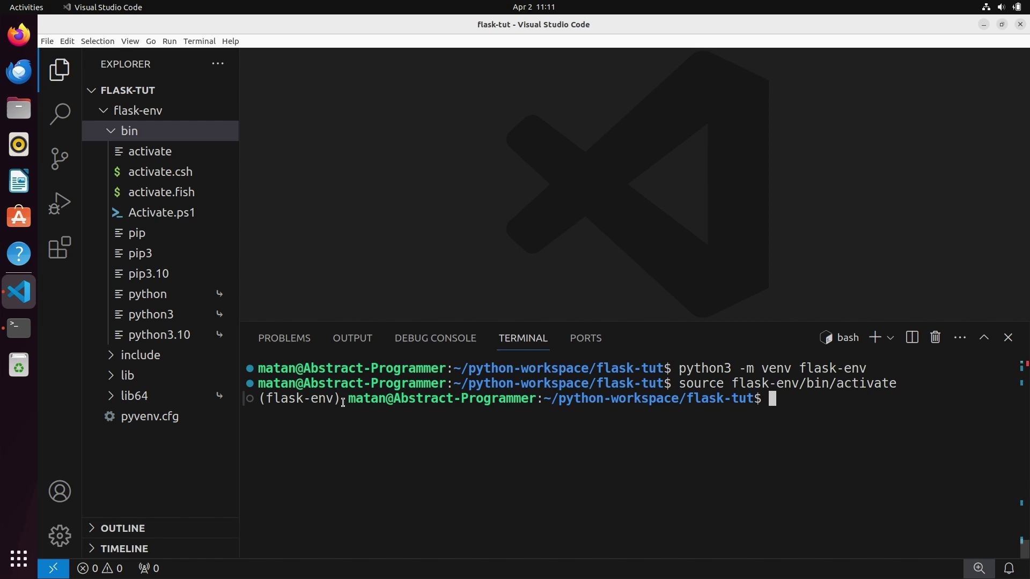
drag(343, 402, 259, 398)
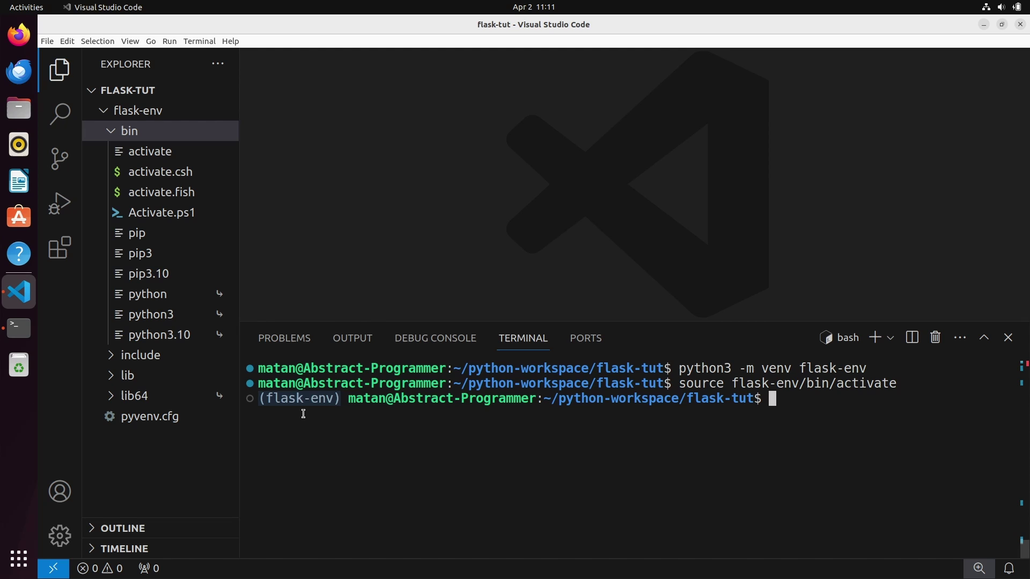
Step: Clear the terminal, run 'pip install flask' (Flask 3.0.2), and launch Firefox
key(ctrl+l)
text(pip ins)
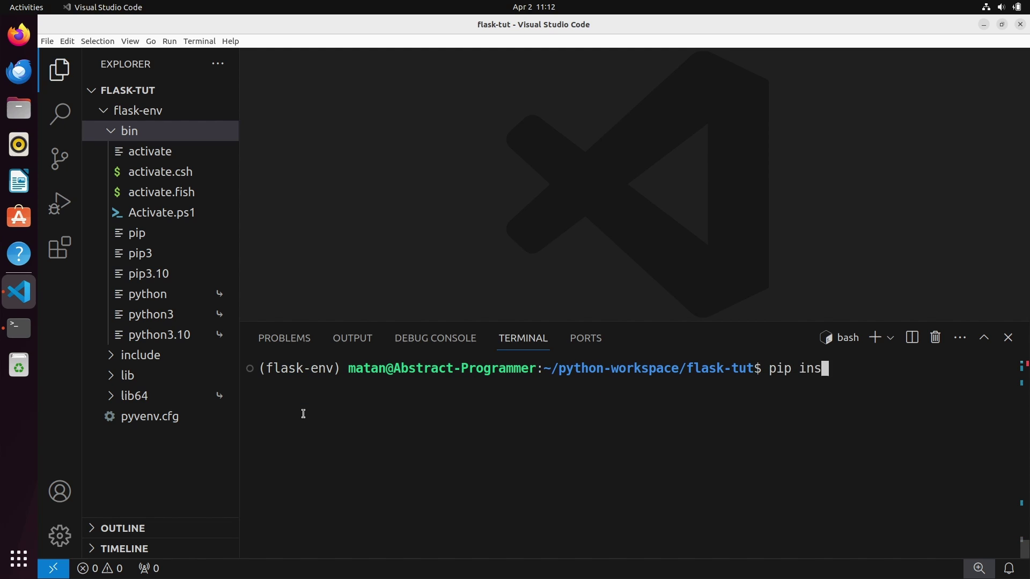
text(tall flask)
key(Return)
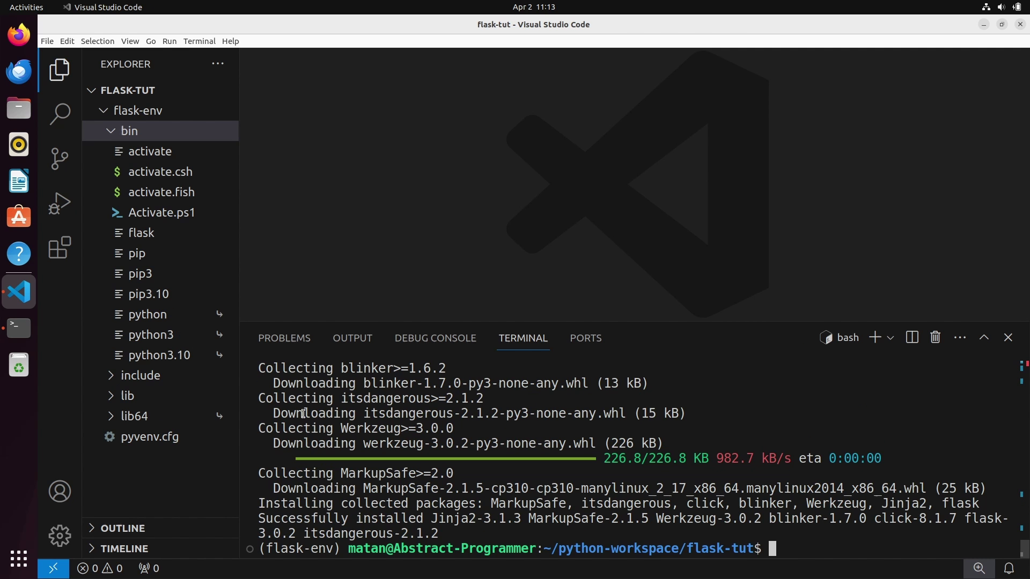
click(19, 34)
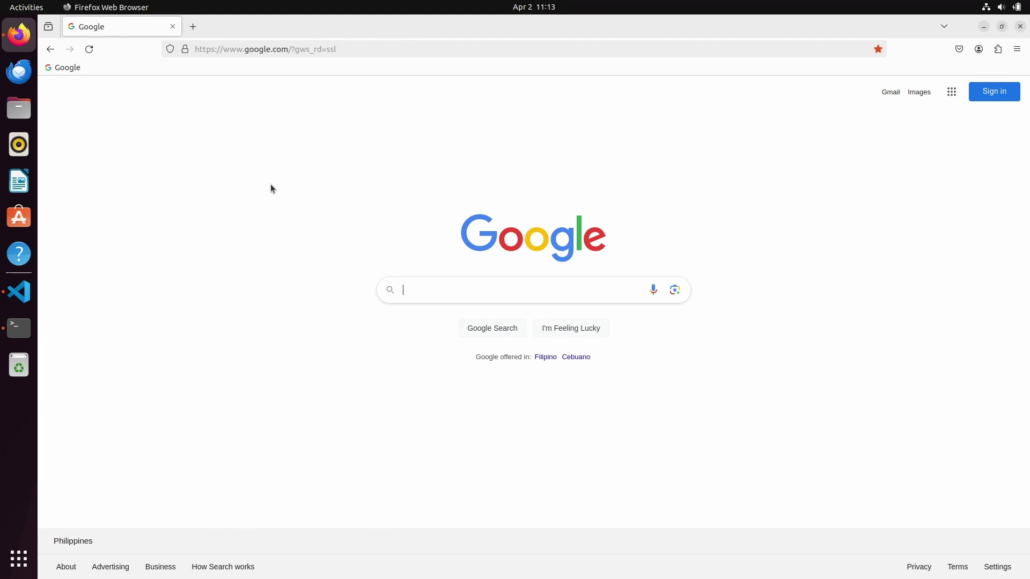
text(flask)
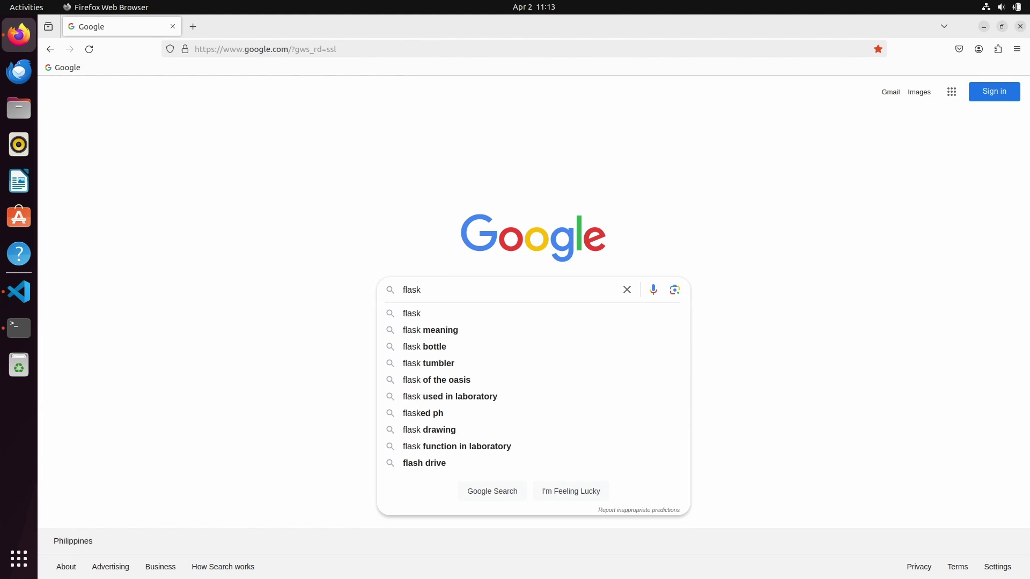
Step: Search the web for Flask and open the Quickstart's 'A Minimal Application' section
key(Return)
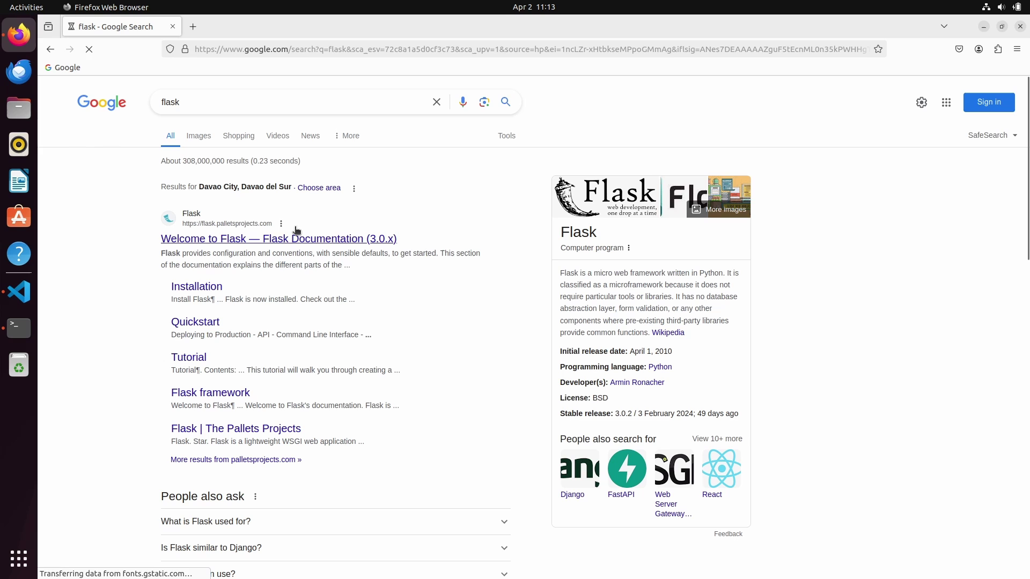
click(316, 241)
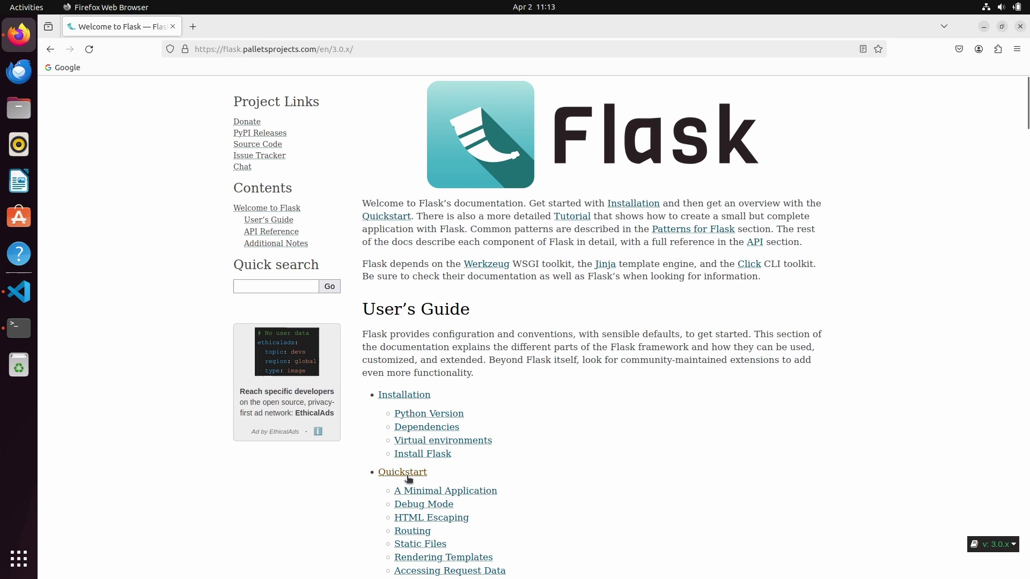
click(461, 492)
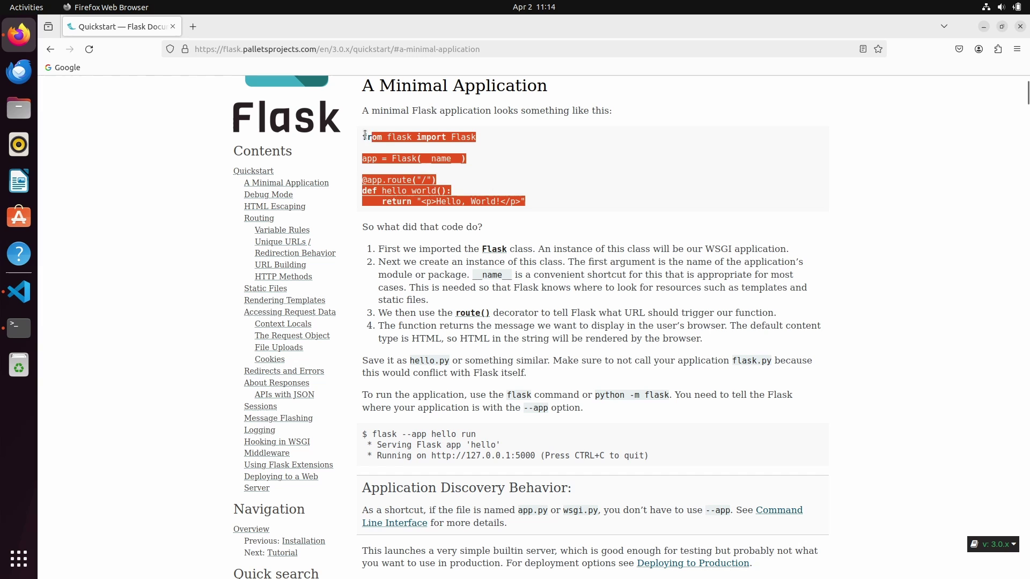
Step: Copy the minimal application example code and note the suggested hello.py file name
drag(528, 205, 362, 135)
right_click(380, 143)
click(392, 153)
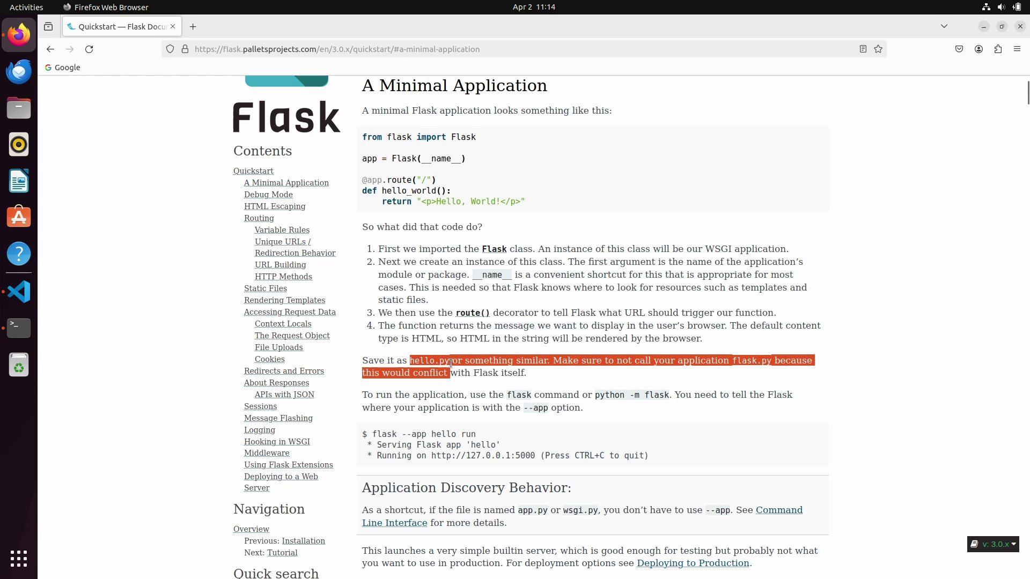
drag(411, 357, 452, 361)
click(20, 290)
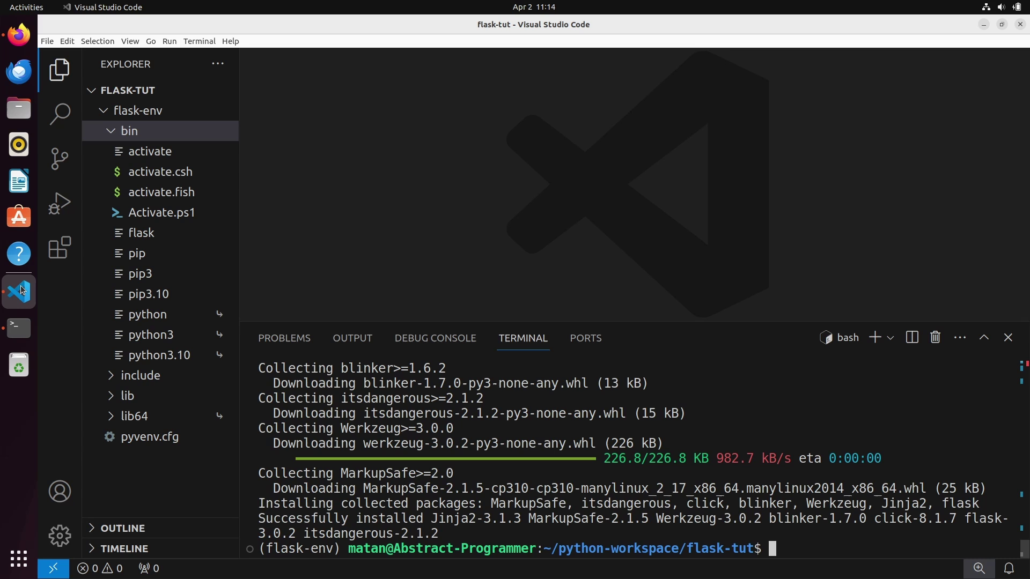
Step: Collapse flask-env and bin, then create hello.py in the flask-tut project root
click(110, 131)
click(103, 114)
click(125, 184)
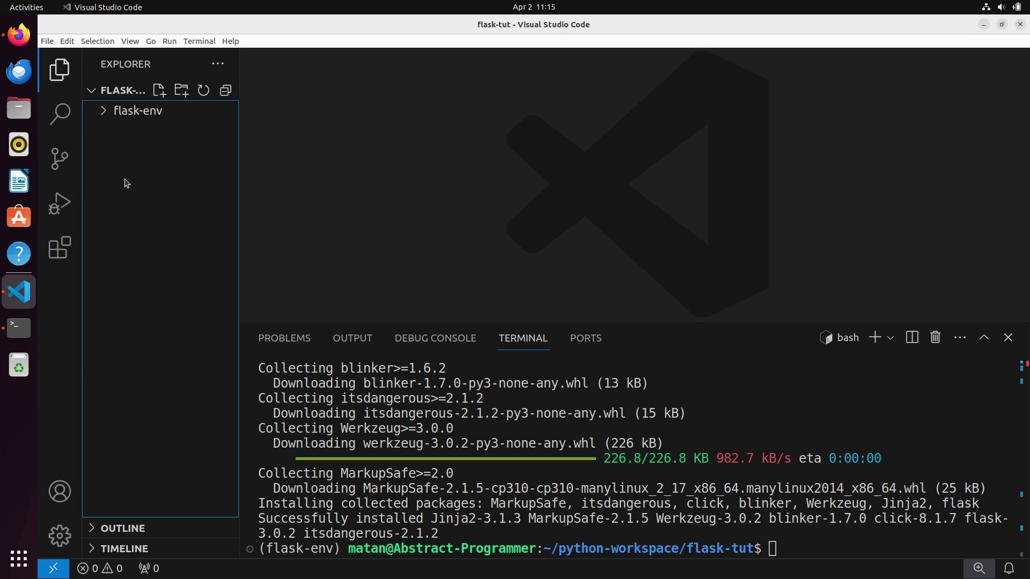
right_click(125, 183)
click(133, 188)
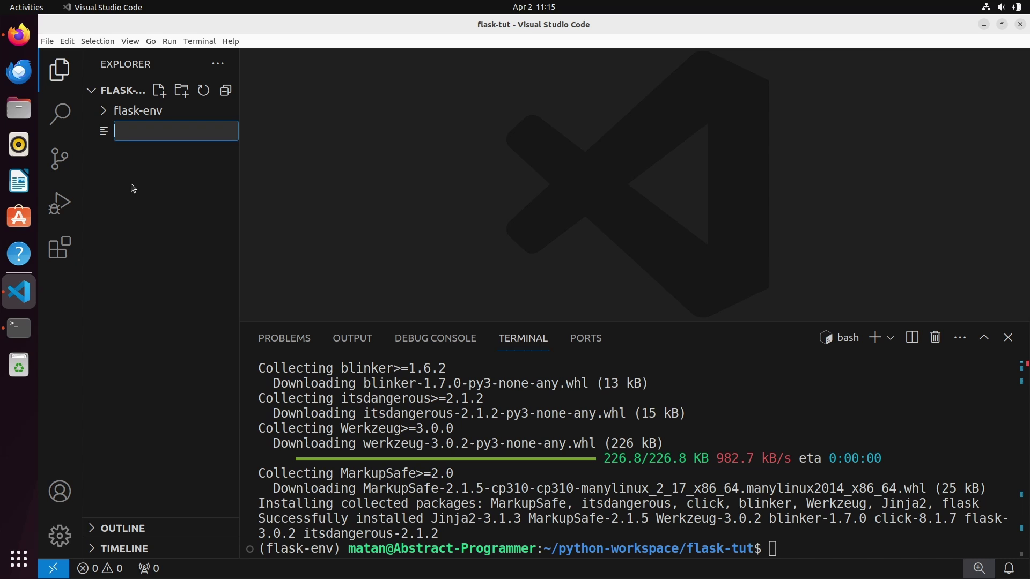
text(hello.py)
key(Return)
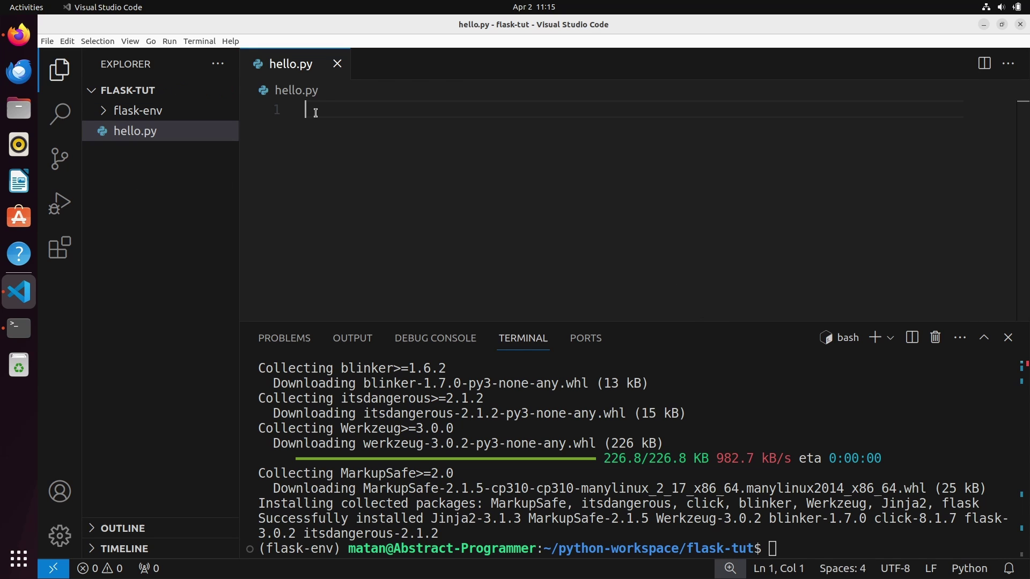
right_click(314, 111)
Step: Paste the copied Flask code into hello.py, install Microsoft's Python extension, and save hello.py
click(344, 179)
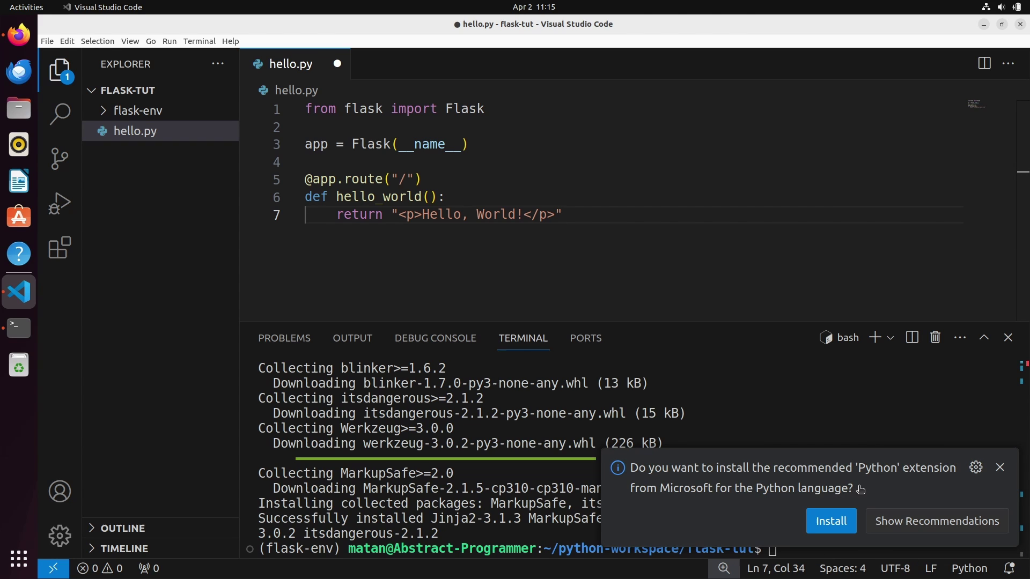
click(830, 526)
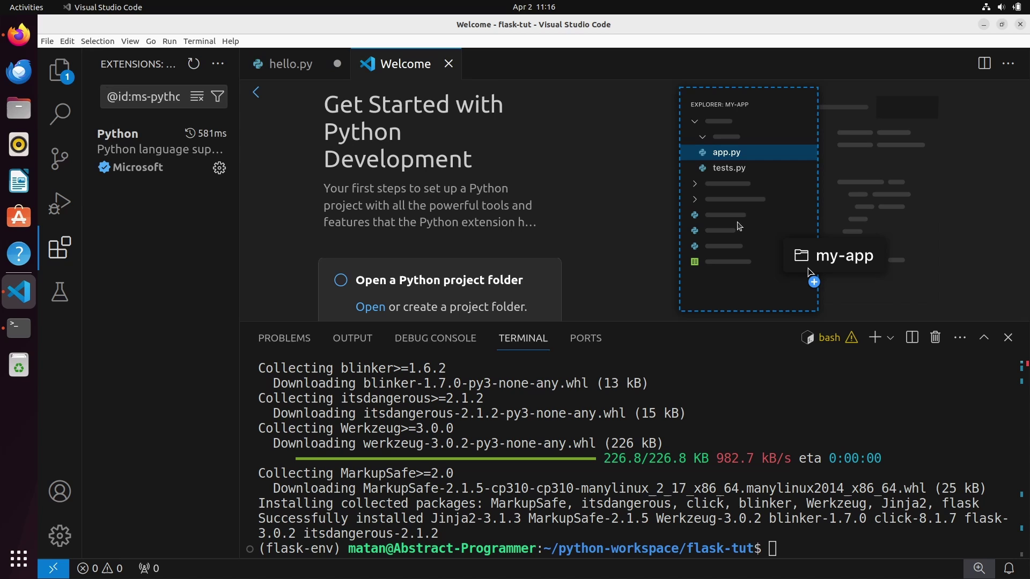
click(449, 64)
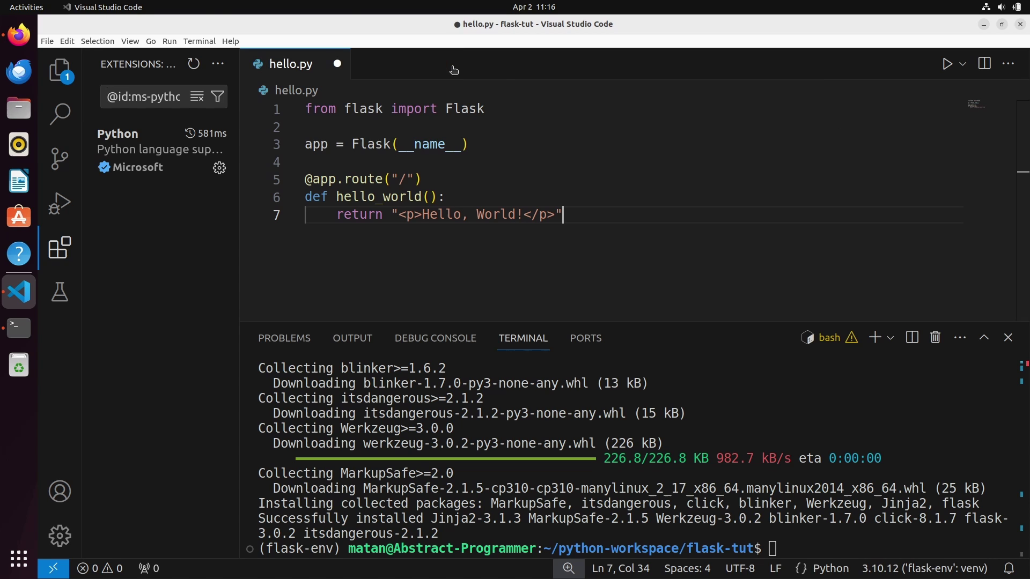
click(46, 40)
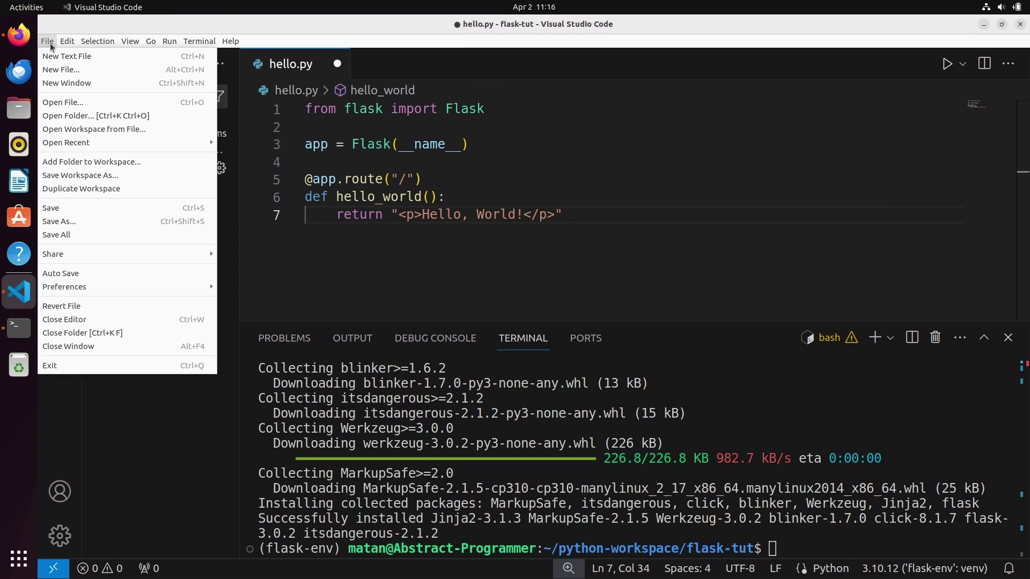
click(106, 207)
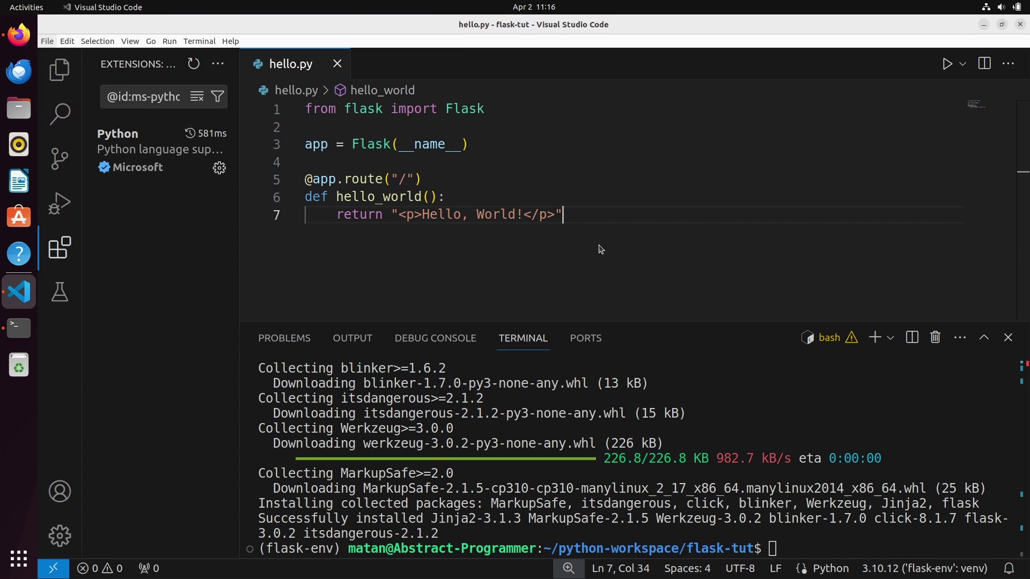
Step: Expand flask-env and its bin folder in the Explorer to reveal the flask executable
click(84, 69)
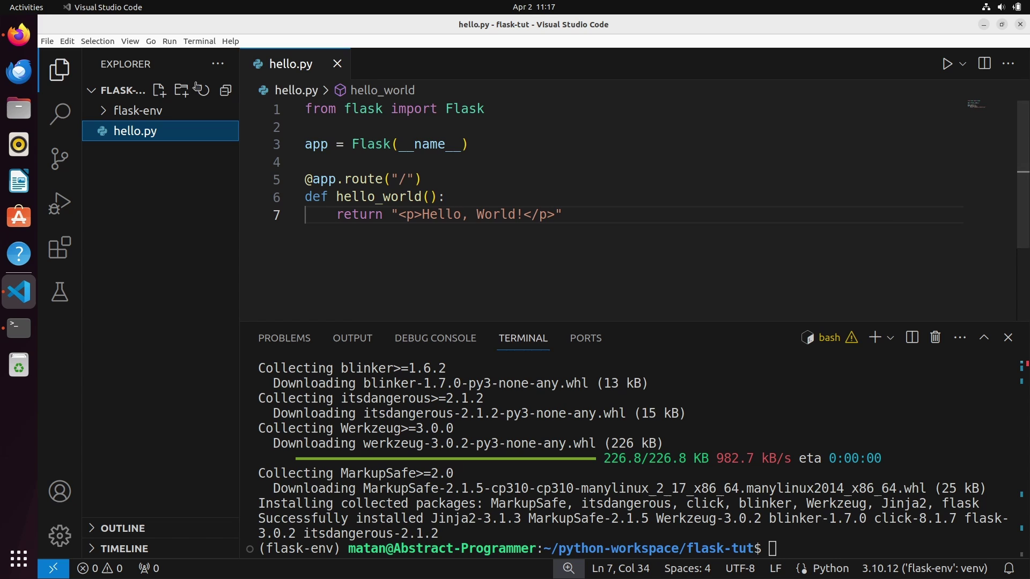
click(106, 111)
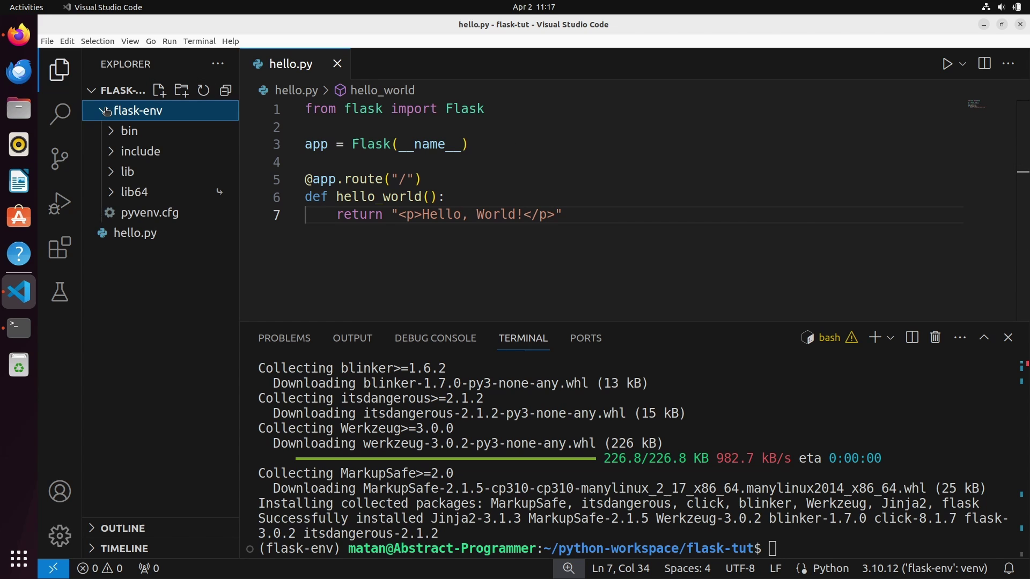
click(127, 136)
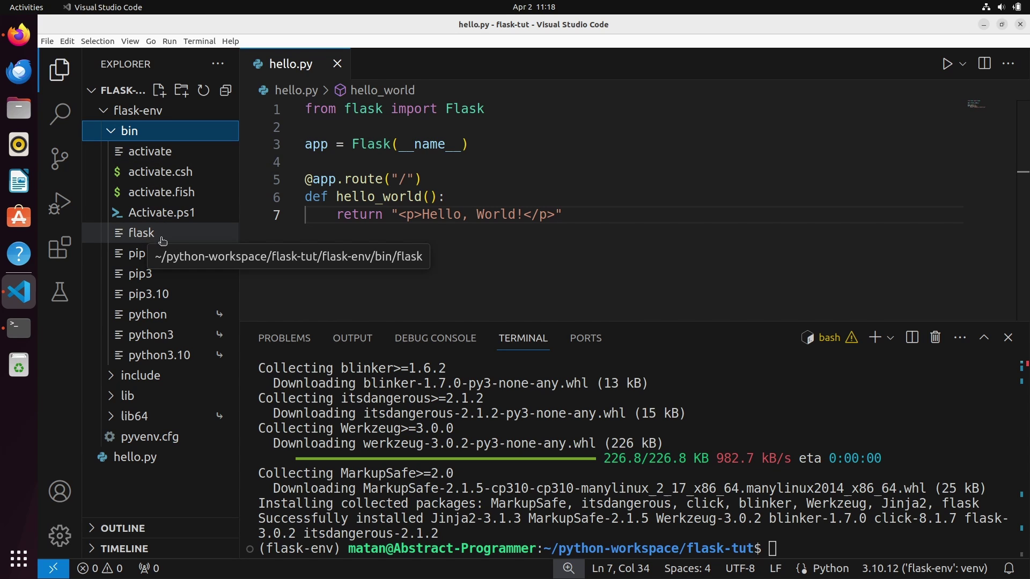
click(643, 458)
key(ctrl+l)
text(./flask-env/)
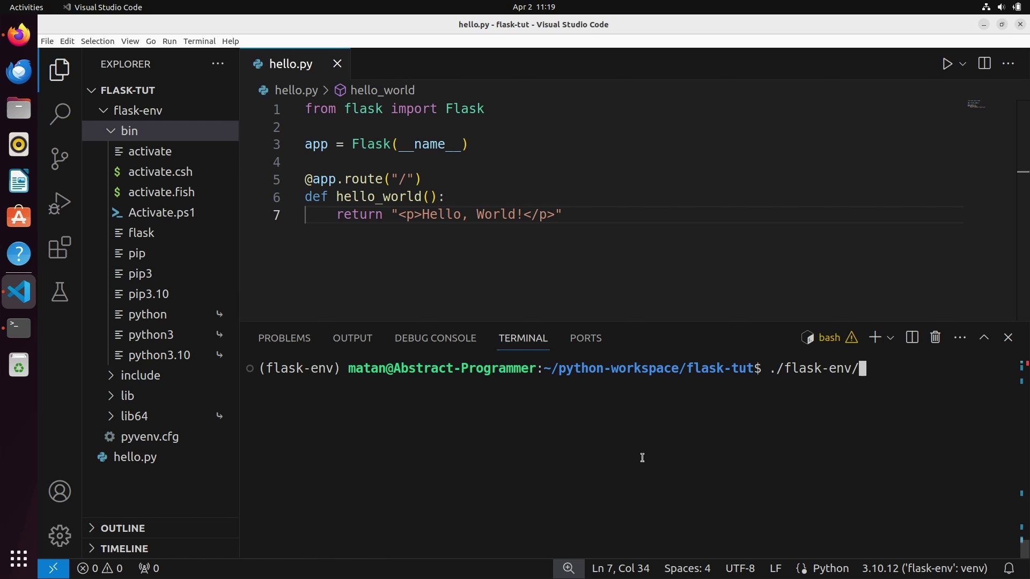
text(bin/flask )
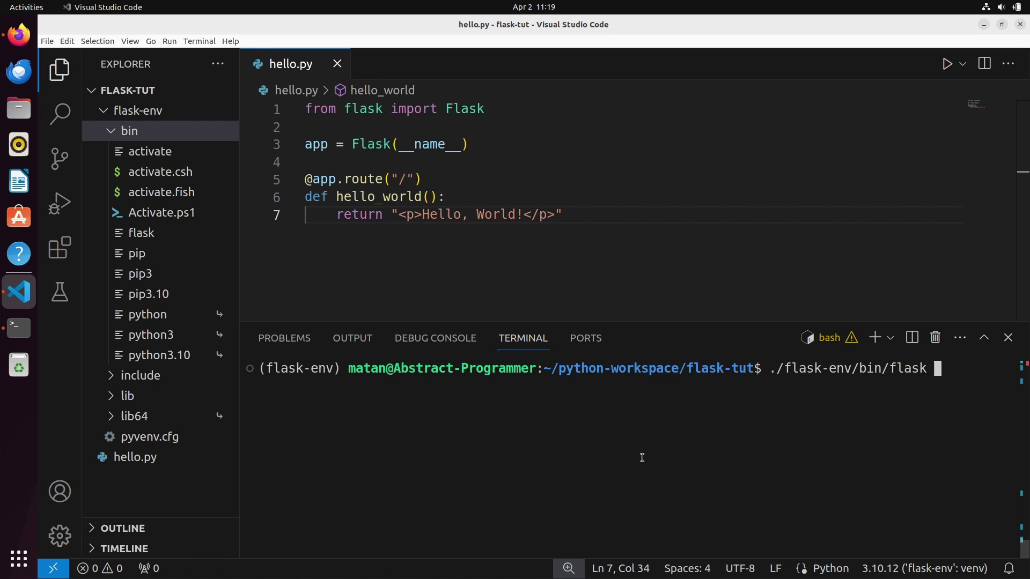
text(--app )
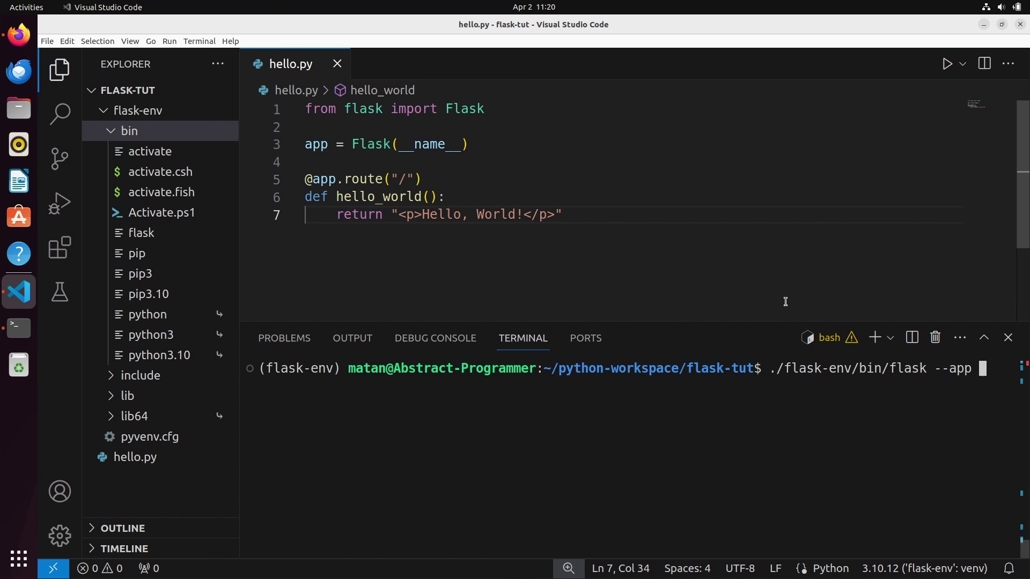
text(hello )
text(run)
key(Return)
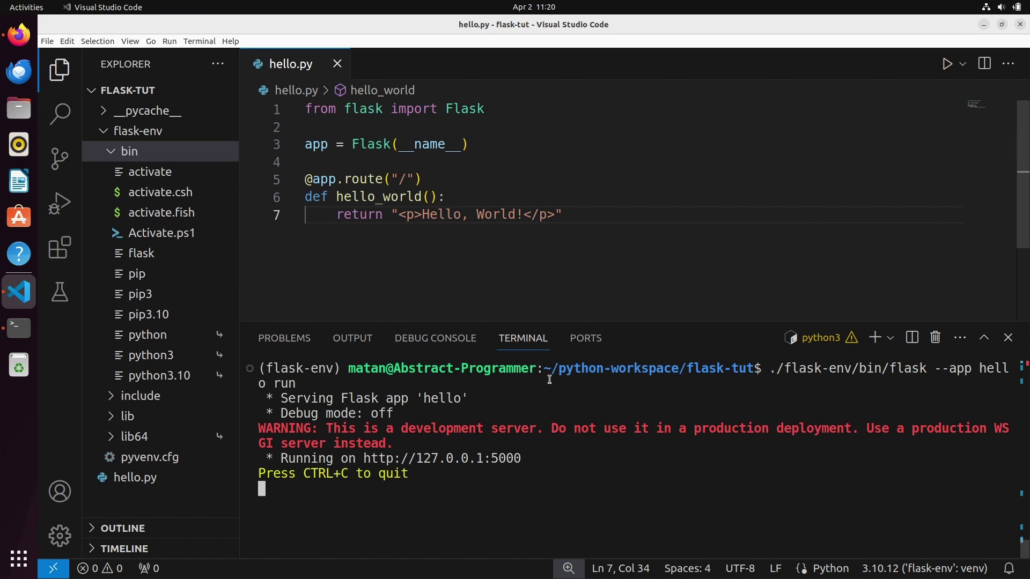
ctrl+click(459, 459)
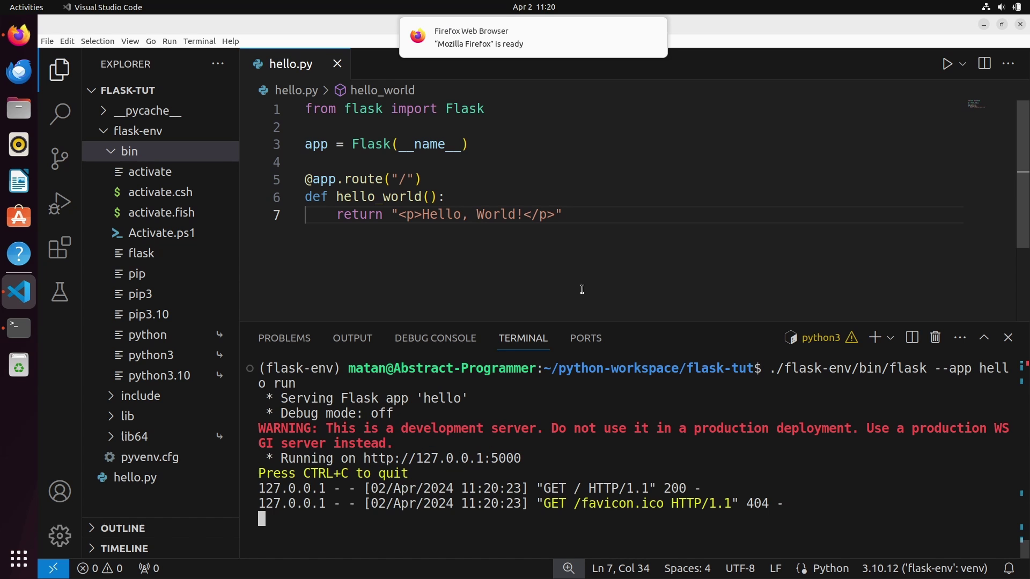
click(19, 34)
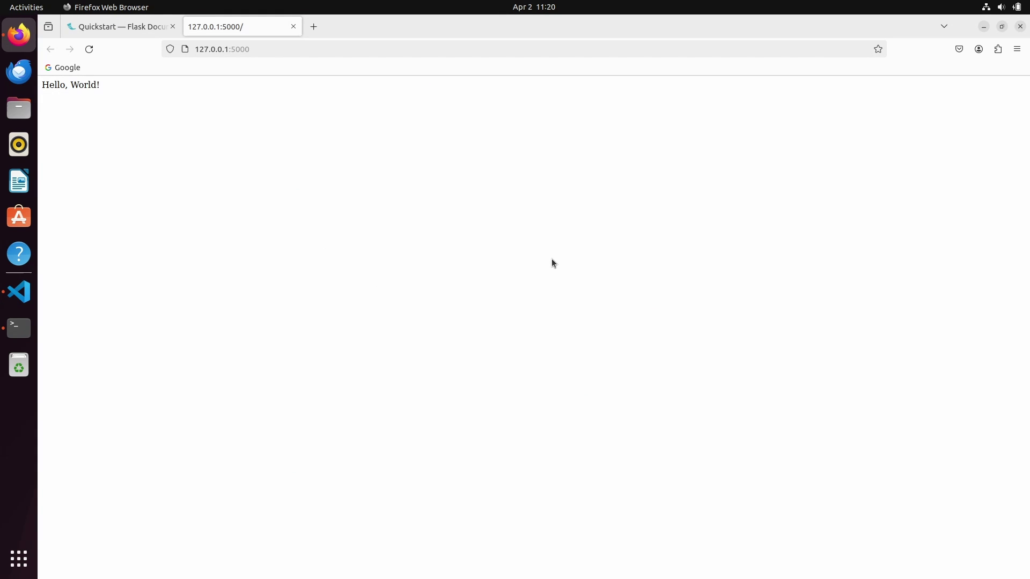